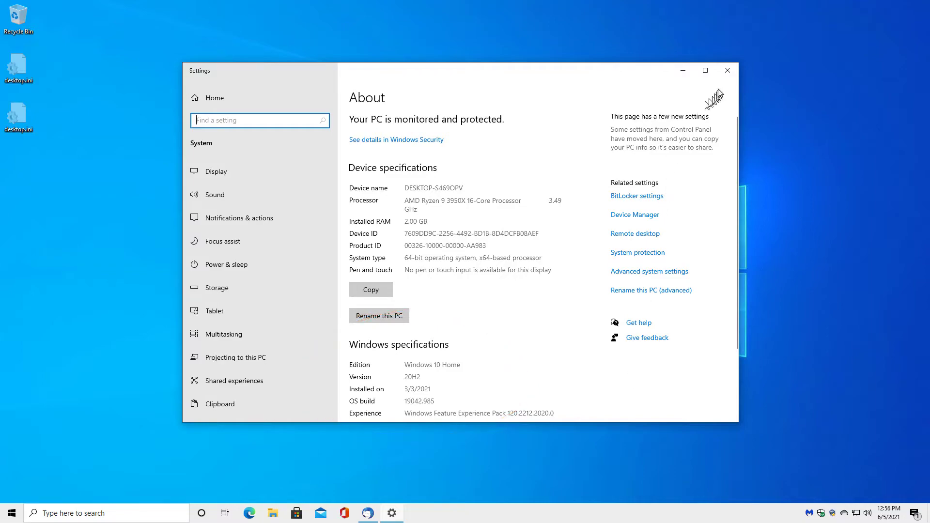
Step: Close the Windows Settings About page to bring back the Thunderbird inbox
left_click(728, 71)
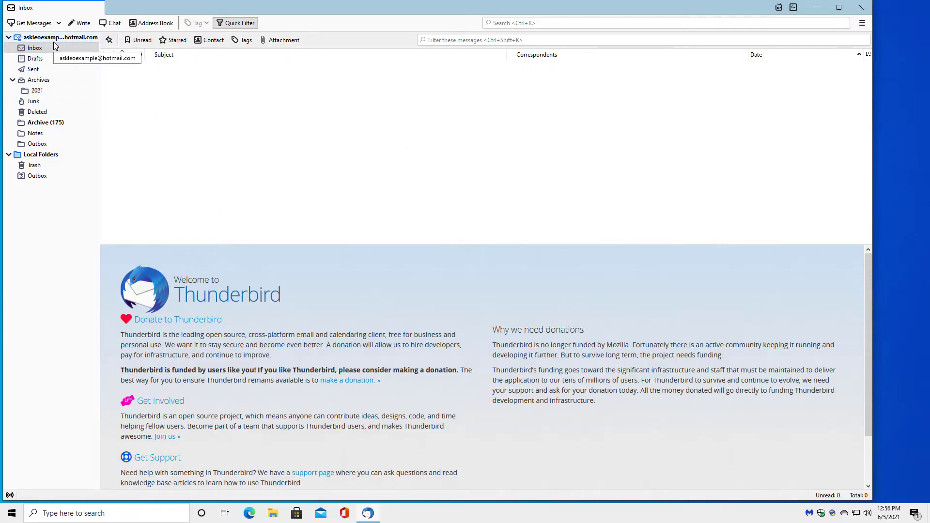
Step: Check the Junk folder, go back to the Inbox, then quit Thunderbird
left_click(66, 103)
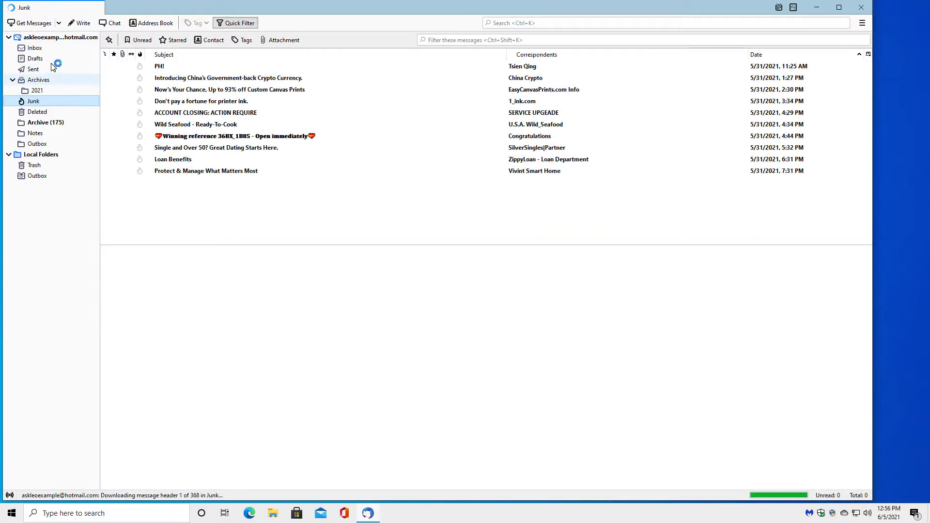
left_click(35, 48)
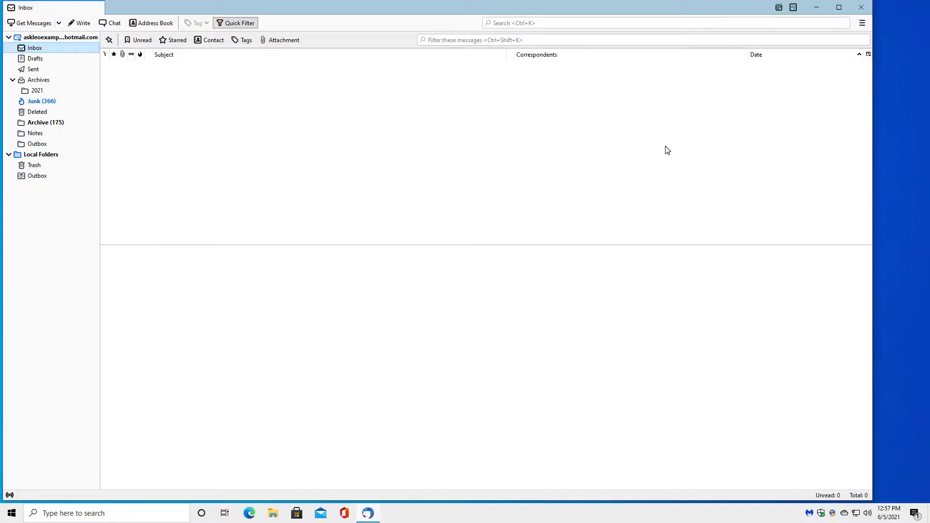
left_click(862, 7)
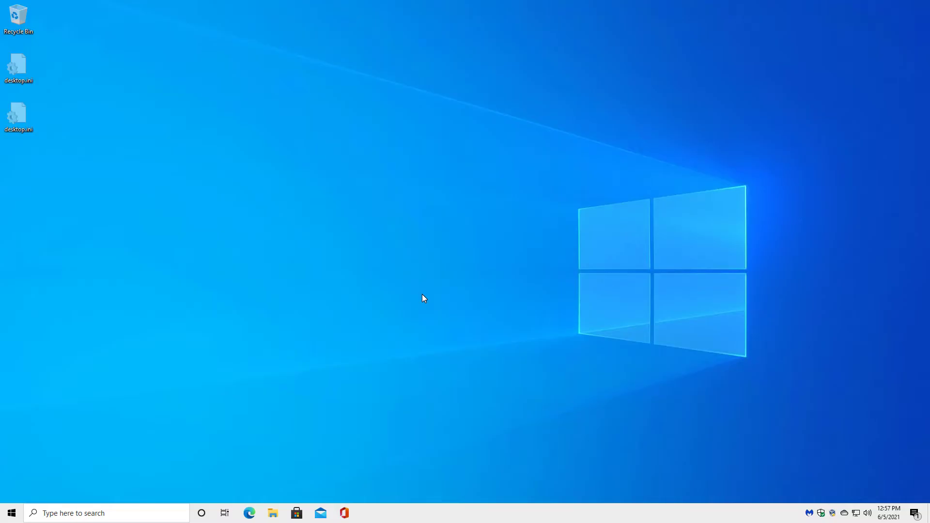
Step: Run %APPDATA% from the Win+R box to open the Roaming folder
key("super+r")
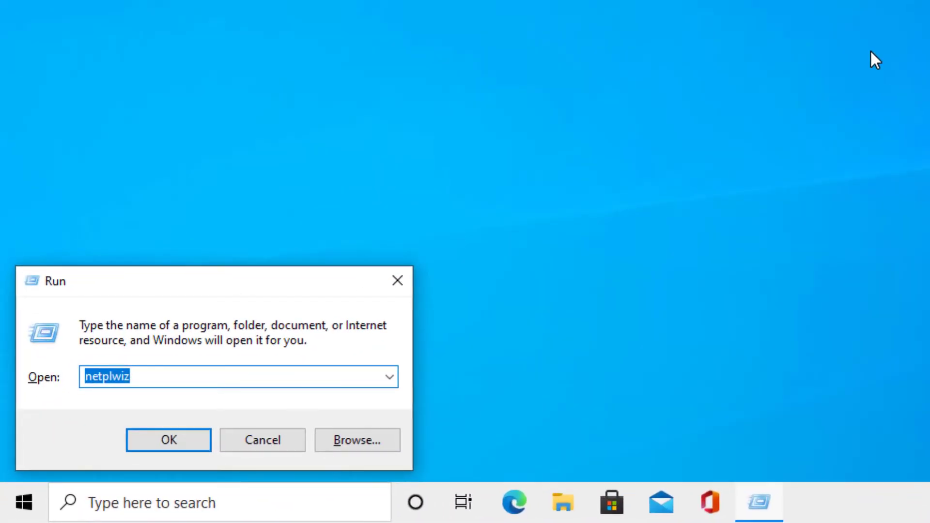
type("%APPDAT")
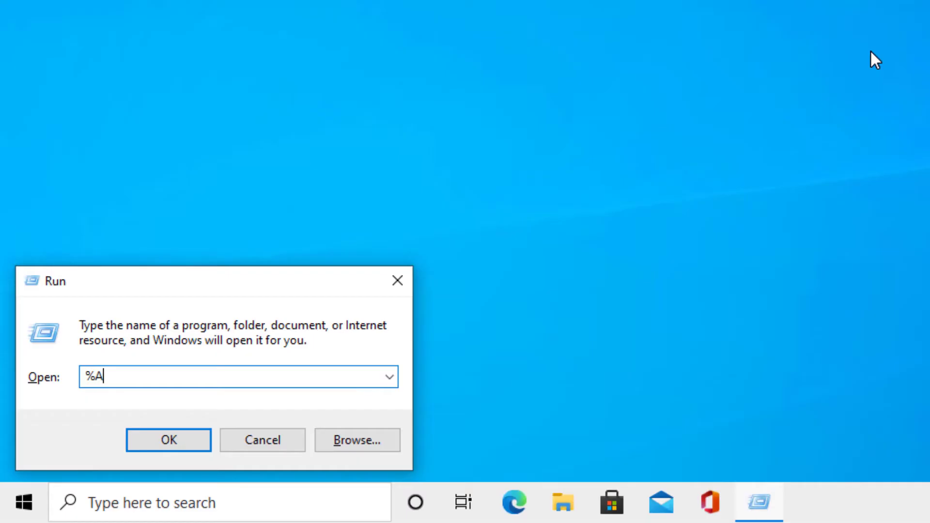
type("A%")
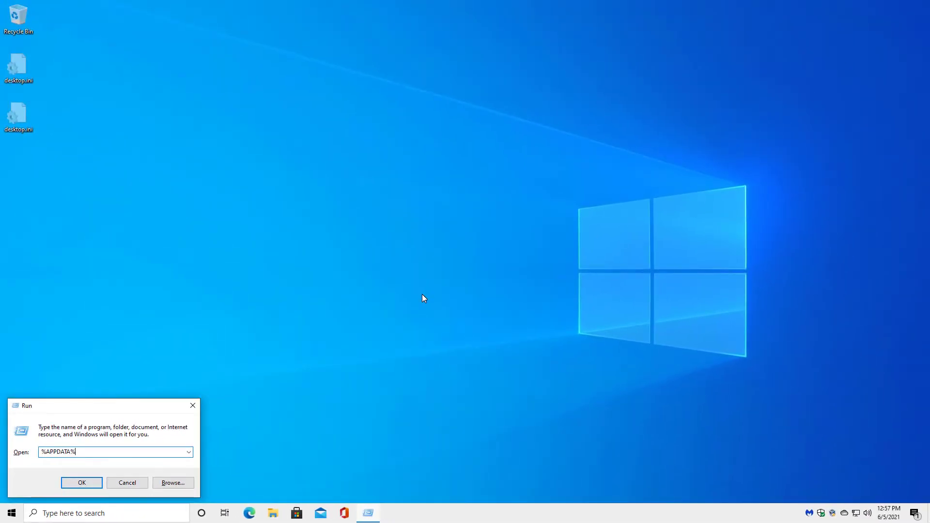
key("Return")
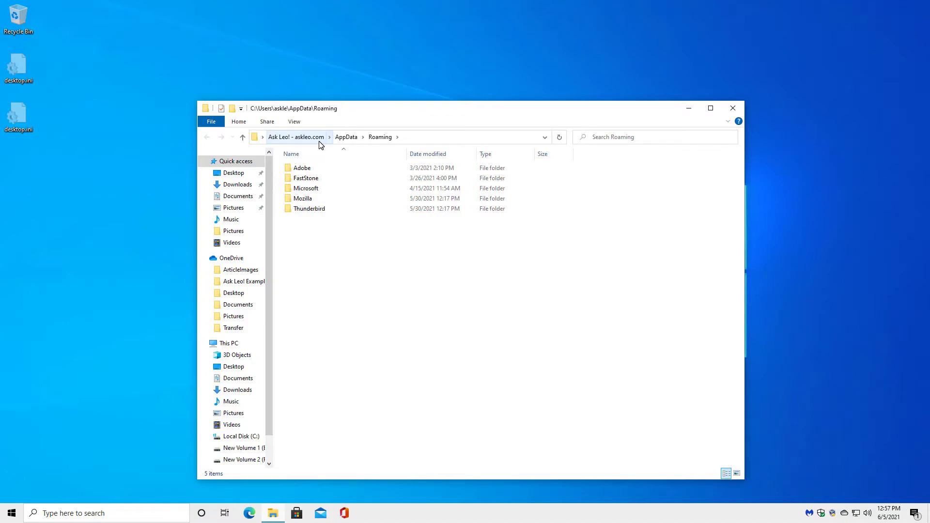
Step: In the Thunderbird folder, compress Profiles into Profiles.zip and drag profiles.ini into it
double_click(320, 211)
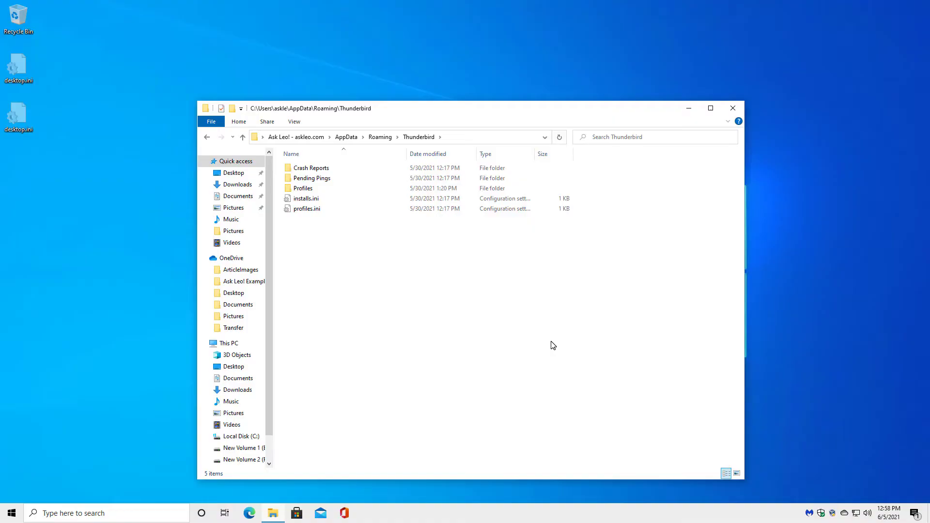
left_click(303, 189)
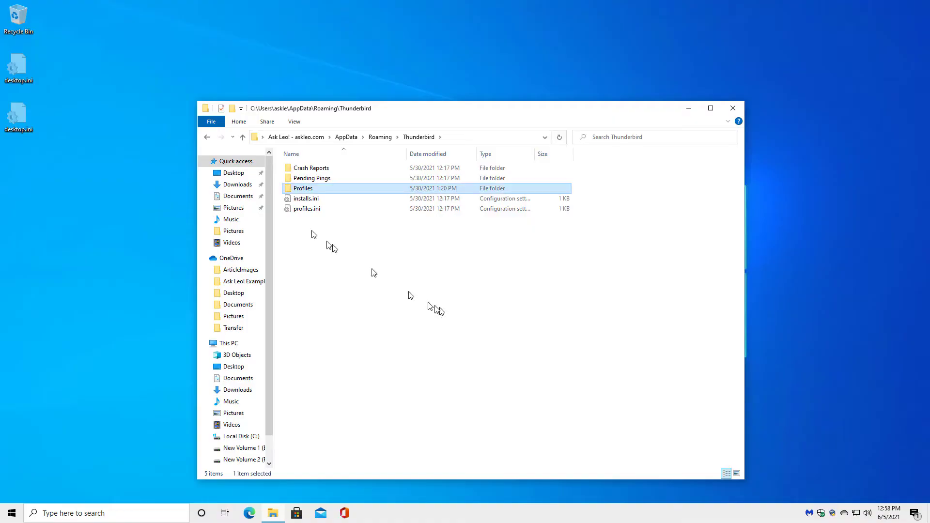
right_click(299, 192)
mouse_move(253, 348)
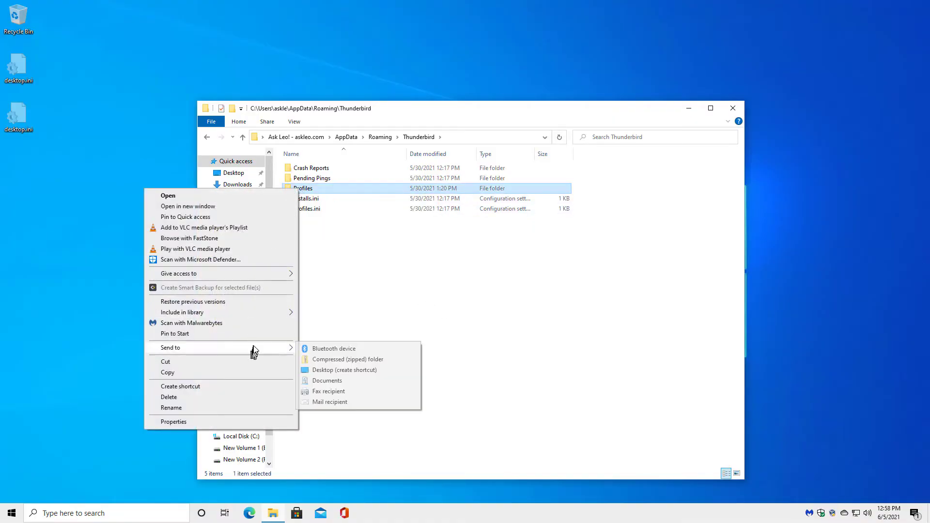
left_click(378, 361)
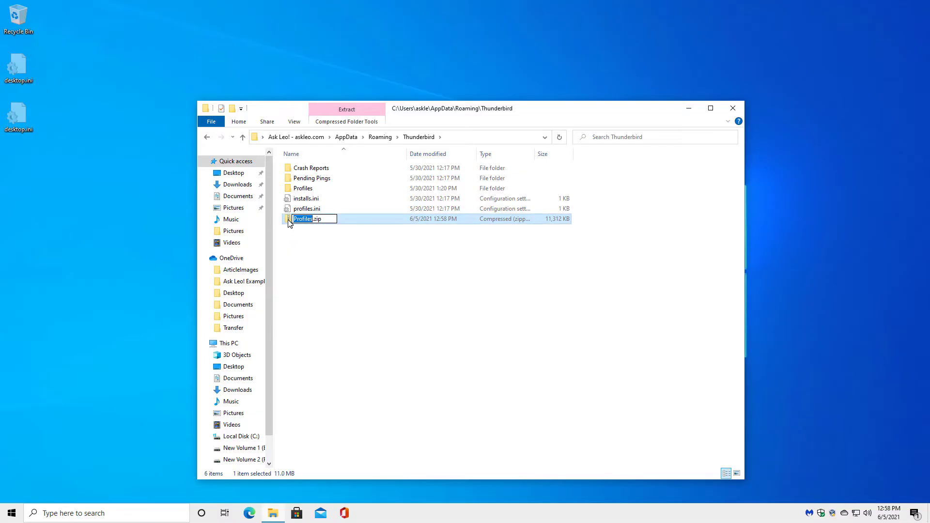
key("Return")
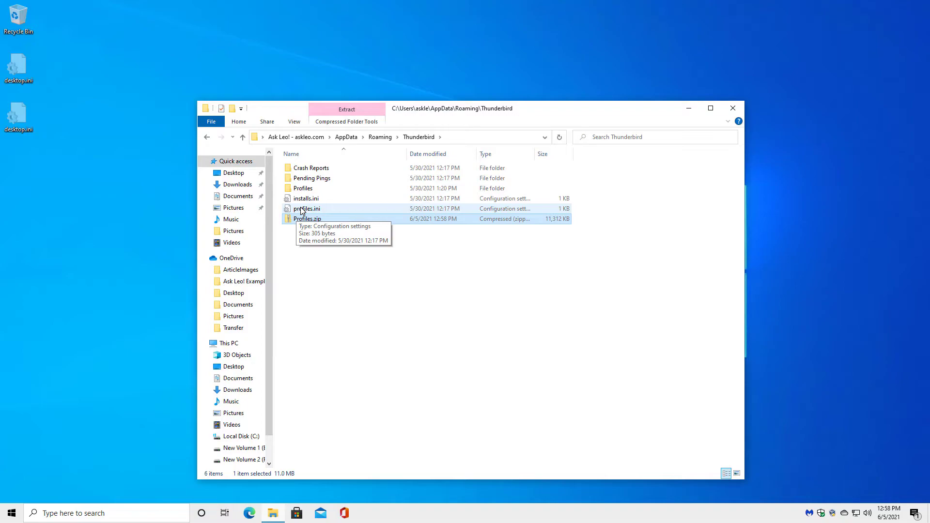
left_click_drag(302, 211, 315, 223)
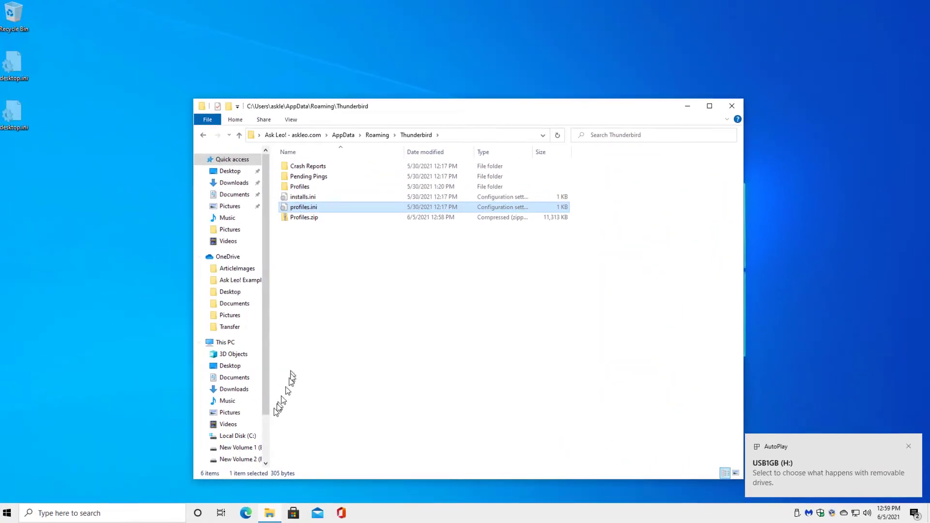
Step: Paste a copy of Profiles.zip onto USB1GB (H:), then safely eject the drive
left_click(305, 221)
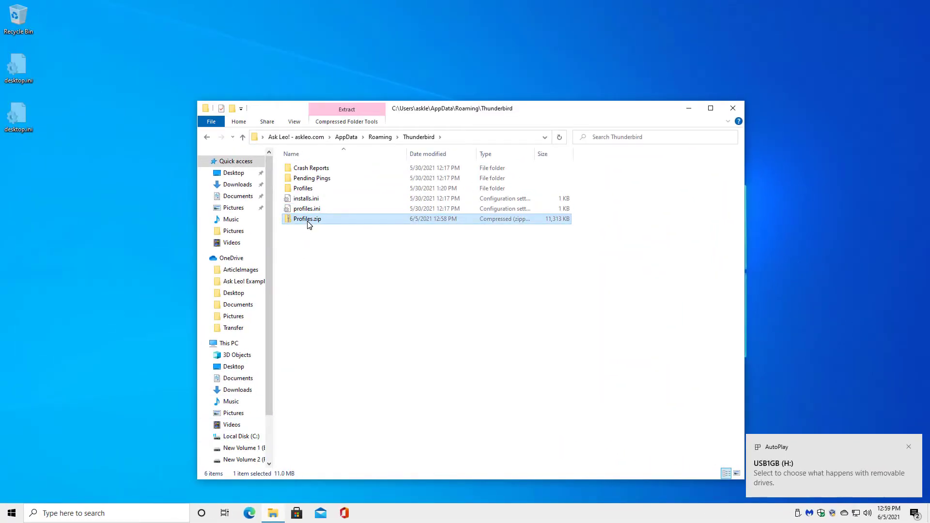
right_click(308, 222)
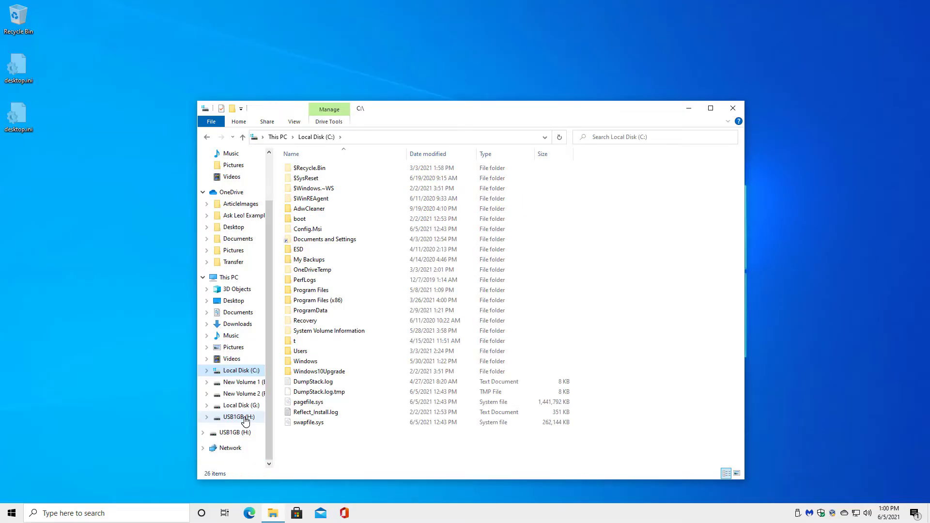
left_click(239, 417)
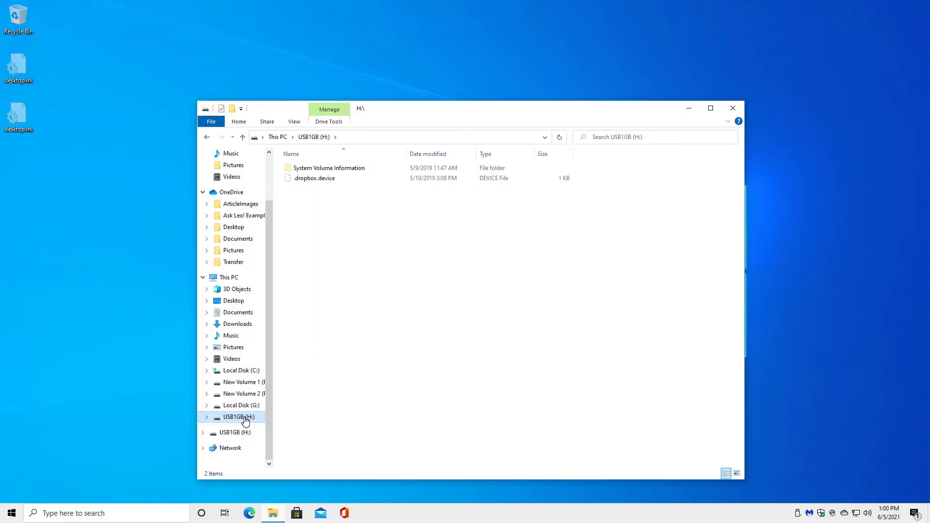
right_click(347, 230)
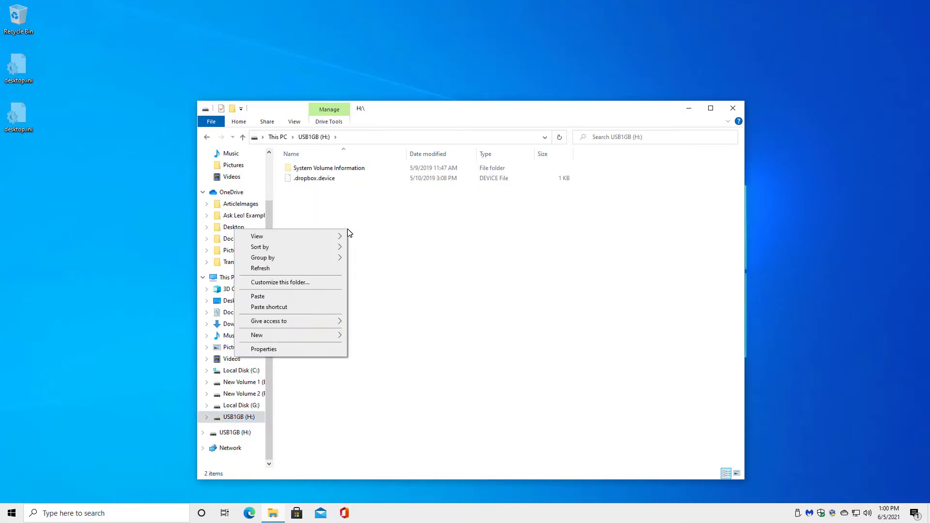
left_click(301, 296)
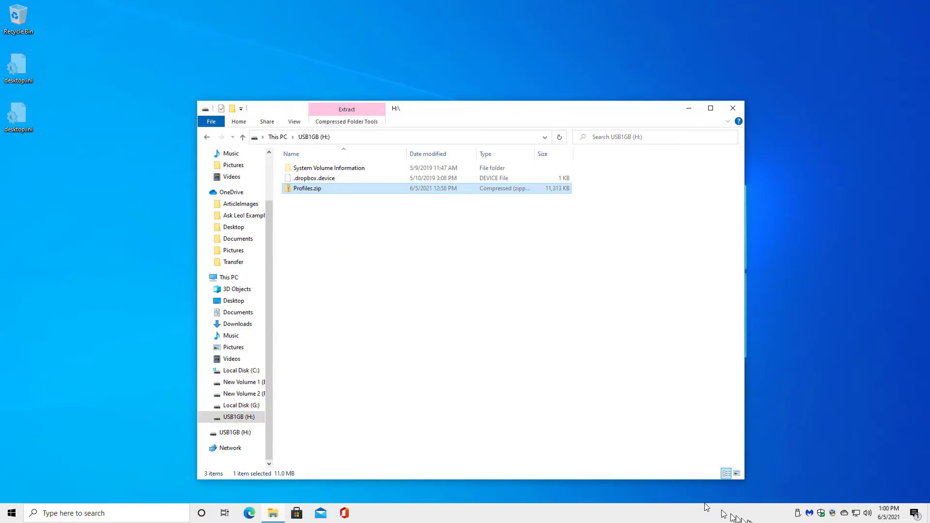
left_click(799, 515)
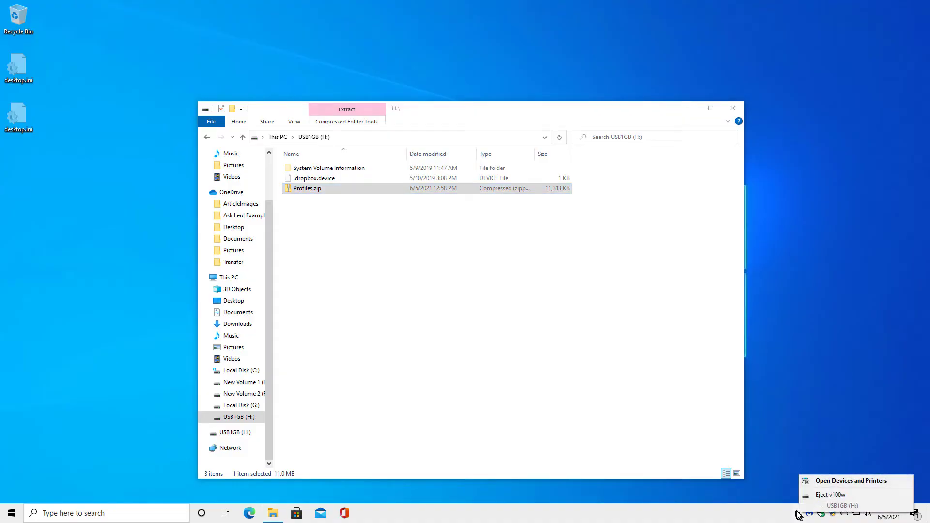
left_click(830, 496)
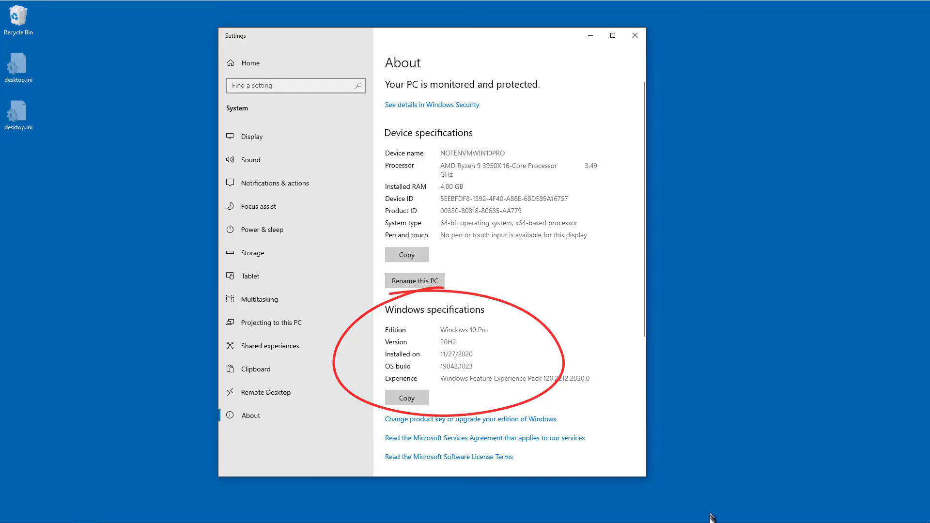
Step: Close the new PC's Windows 10 Pro About page in Settings
mouse_move(712, 521)
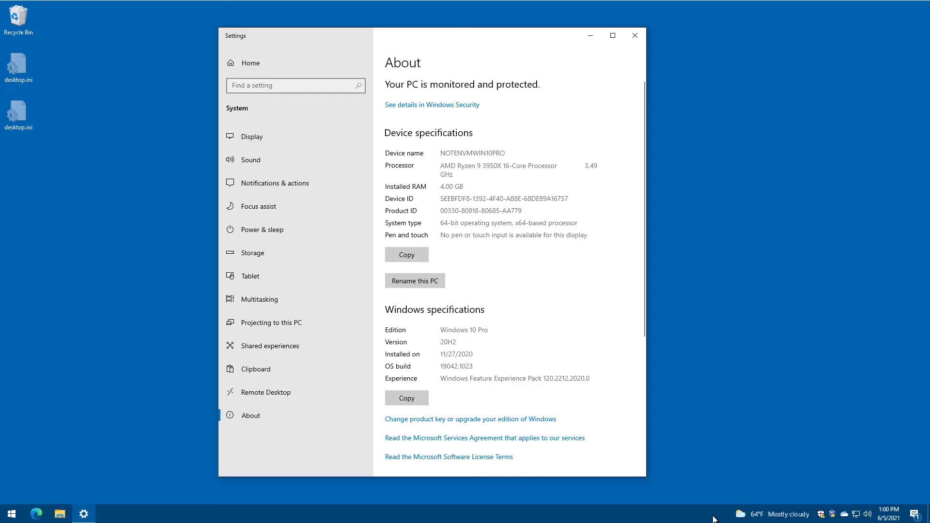
left_click(633, 37)
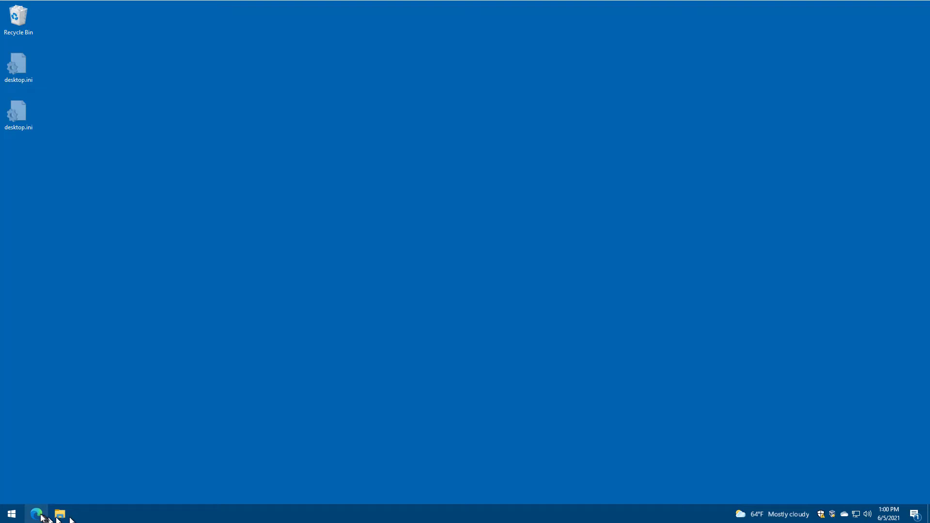
Step: Launch Microsoft Edge and go to thunderbird.net
left_click(36, 518)
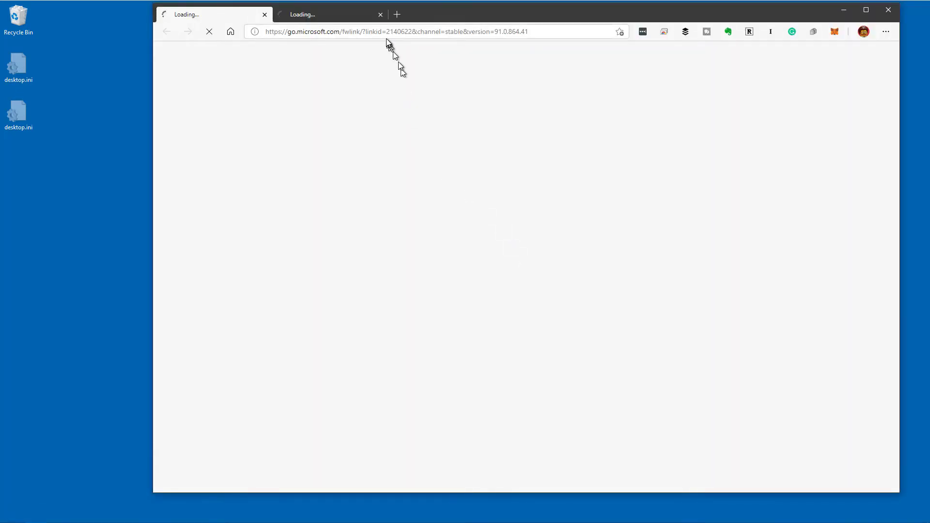
left_click(380, 15)
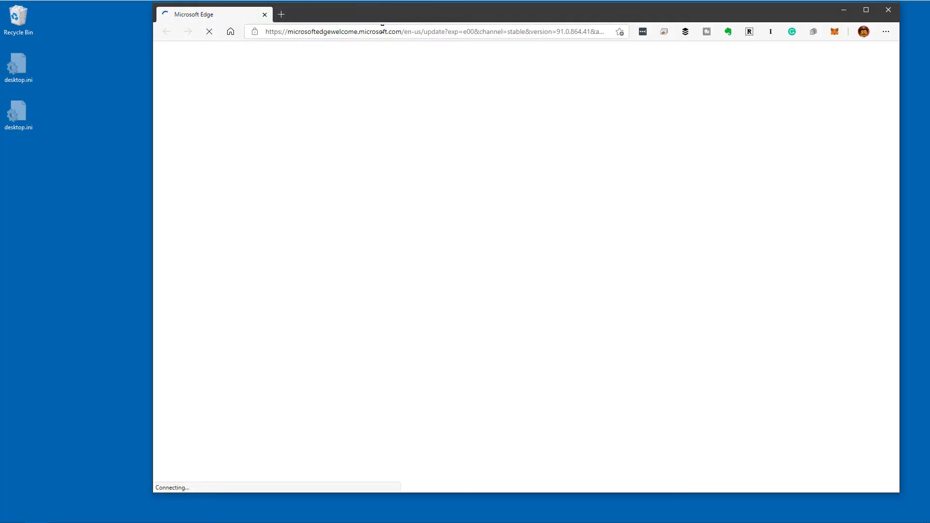
left_click(382, 31)
type("thu")
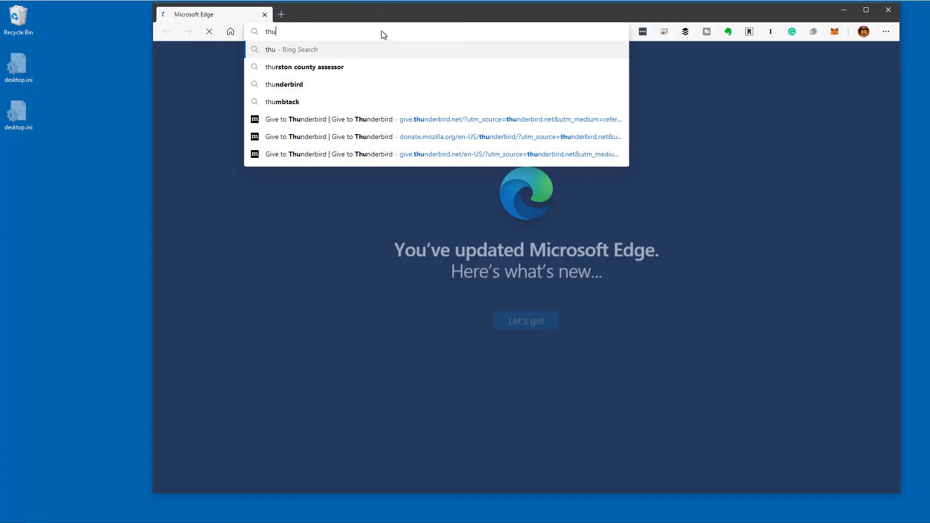
type("nderbird.net")
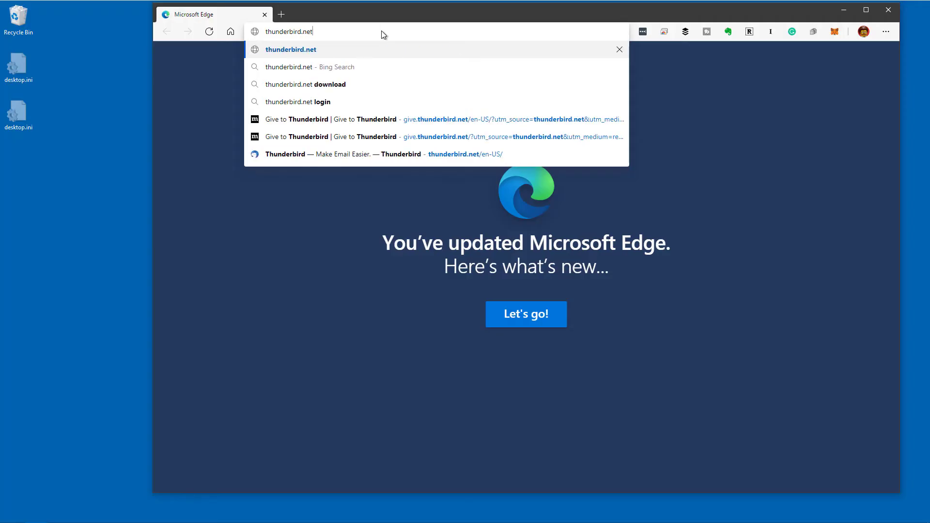
key("Return")
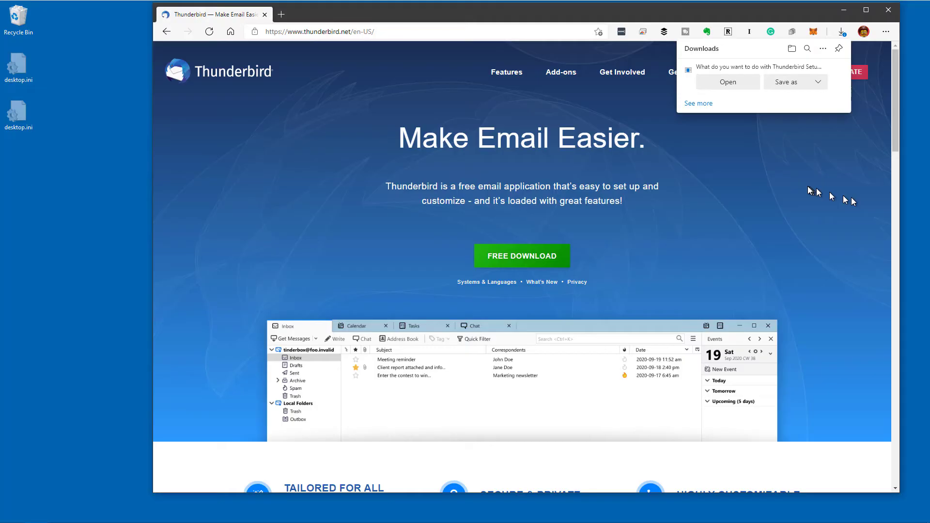
Step: Save Thunderbird Setup 78.11.0 into Downloads and run the installer
left_click(780, 82)
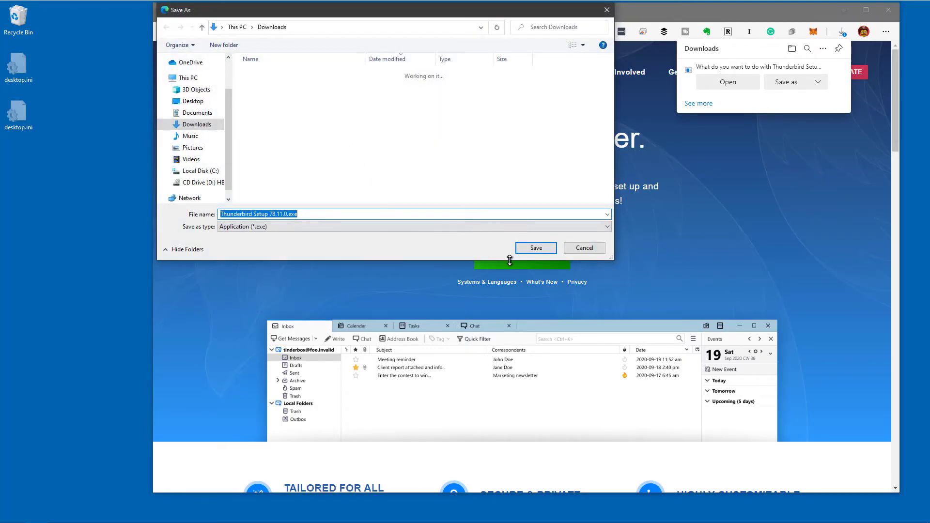
left_click(536, 248)
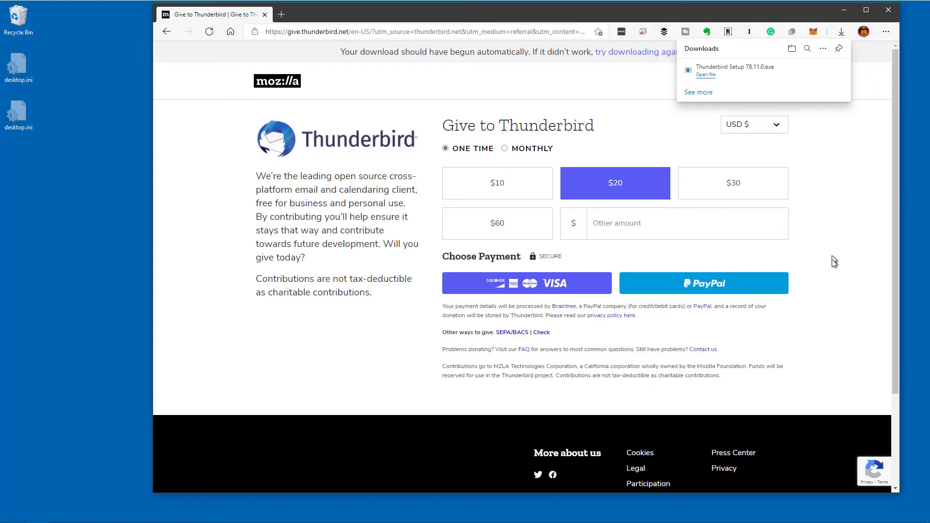
left_click(746, 76)
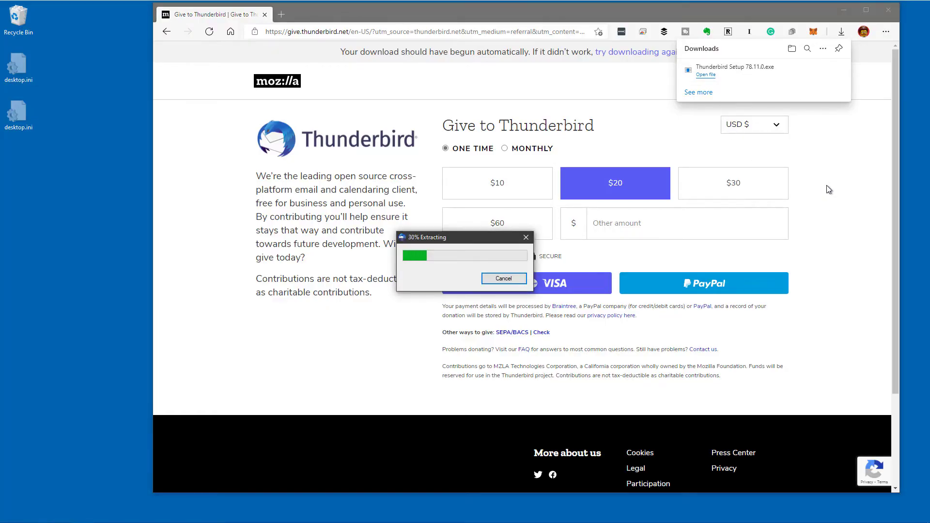
Step: Close the browser, allow the installer to run, and choose the Custom setup type
left_click(889, 10)
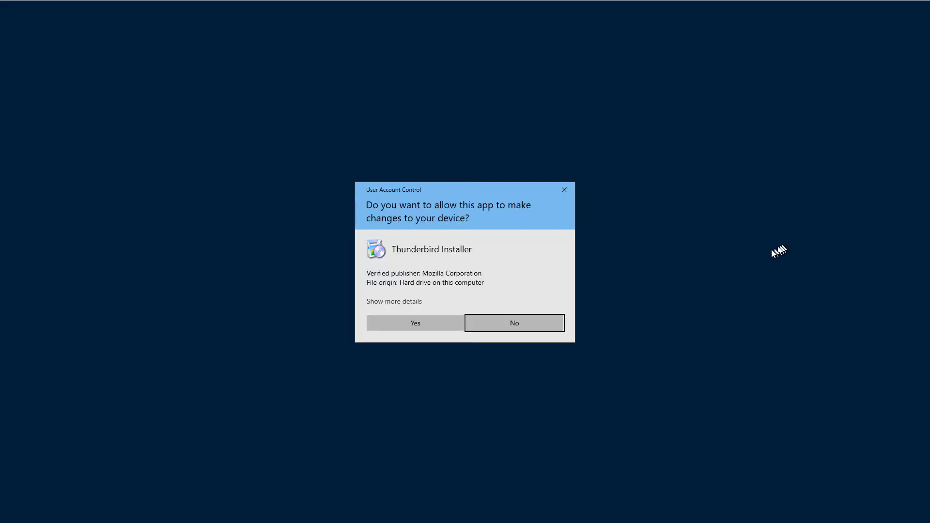
left_click(400, 324)
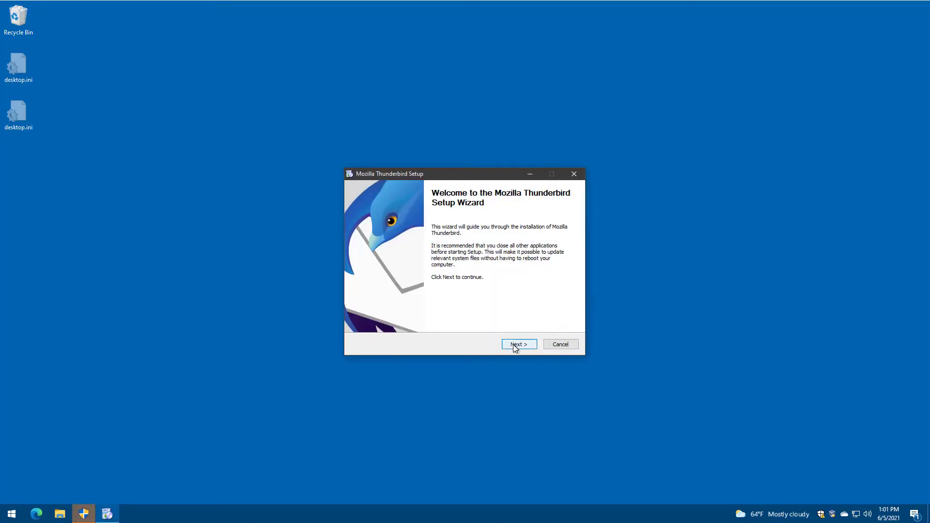
left_click(515, 348)
left_click(365, 264)
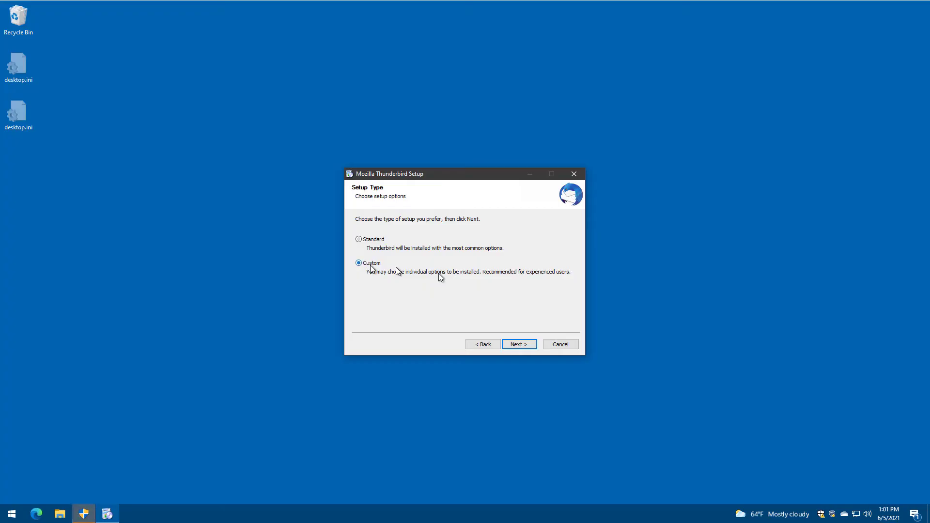
left_click(518, 343)
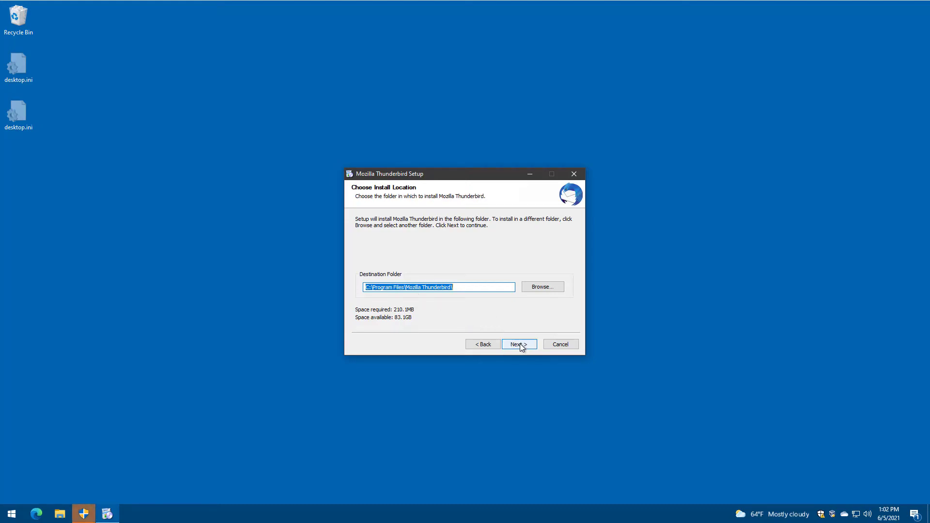
Step: Install into C:\Program Files\Mozilla Thunderbird without a desktop shortcut and finish setup
left_click(520, 344)
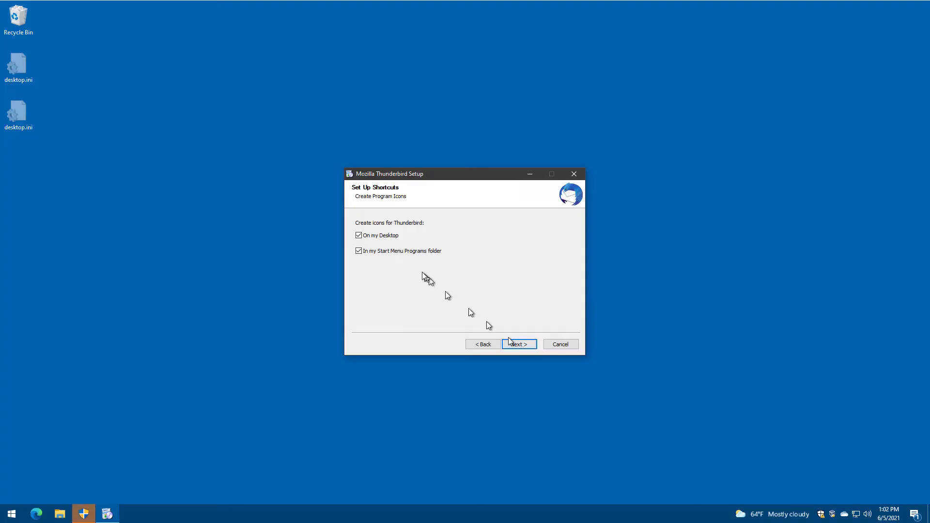
left_click(394, 236)
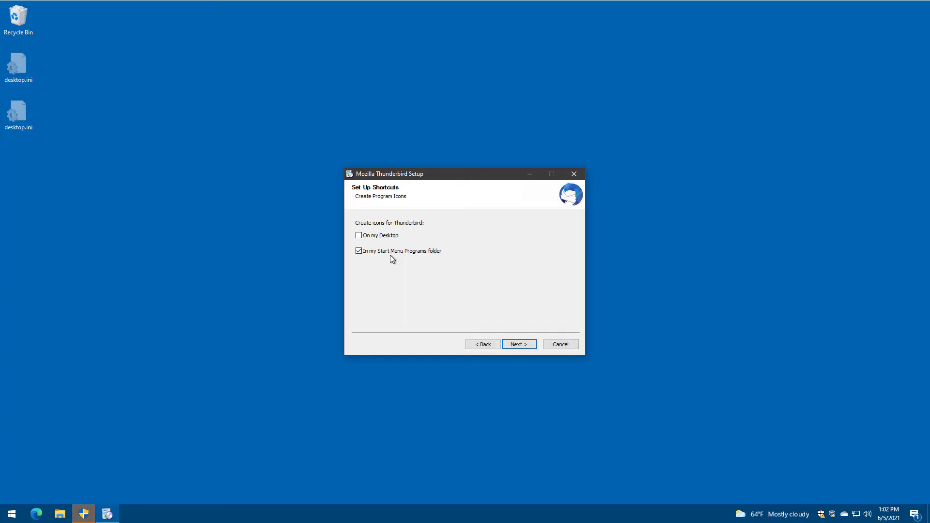
left_click(518, 345)
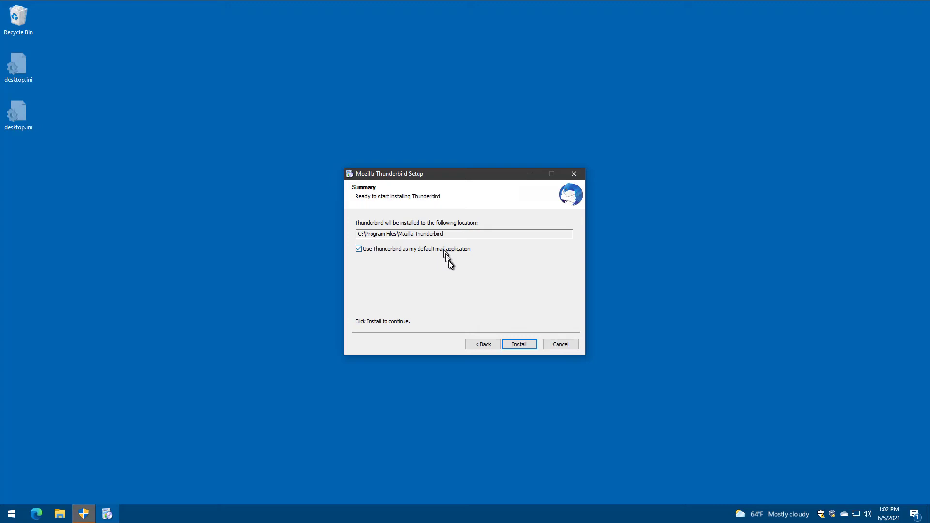
left_click(523, 343)
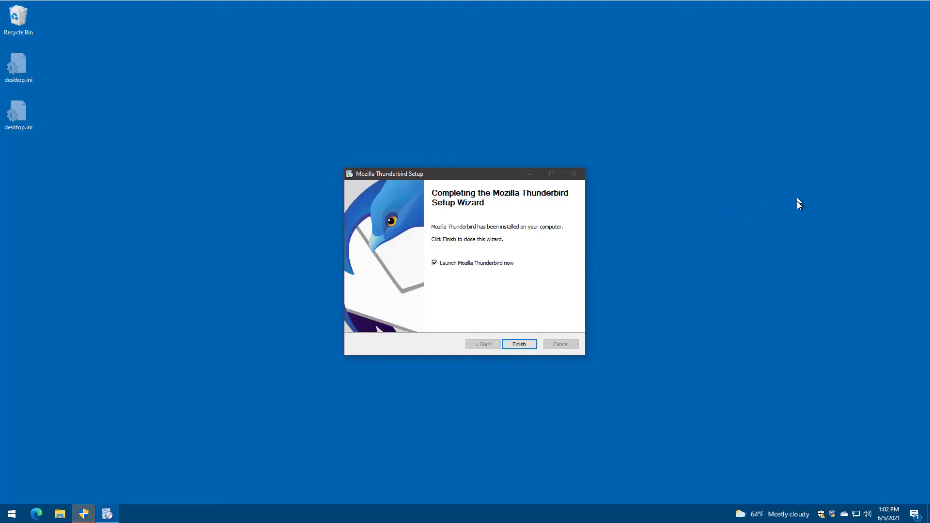
left_click(522, 344)
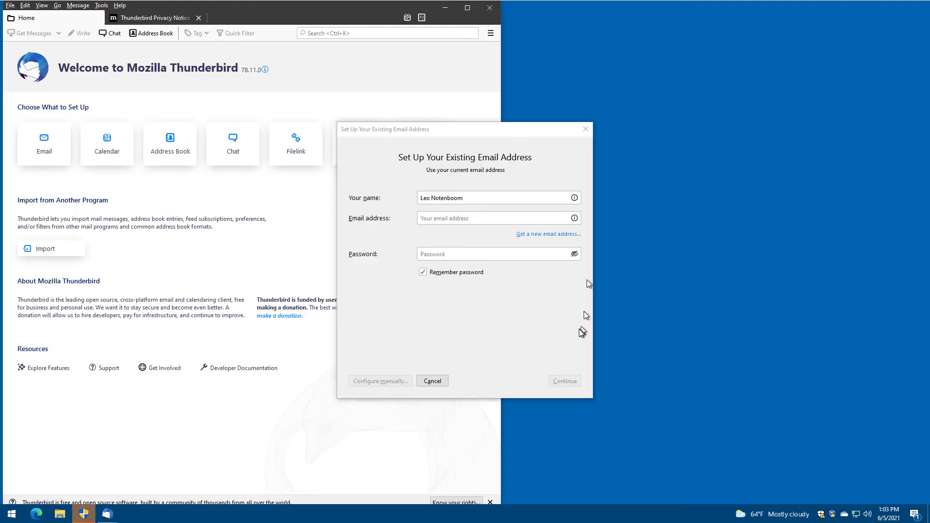
Step: Close the main Thunderbird window and dismiss the email setup dialog without adding an account
left_click(434, 382)
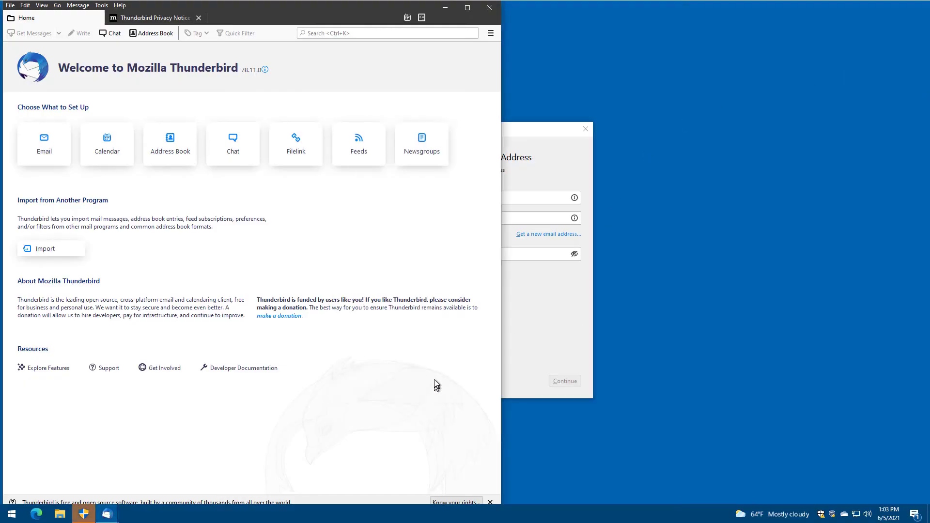
left_click(491, 9)
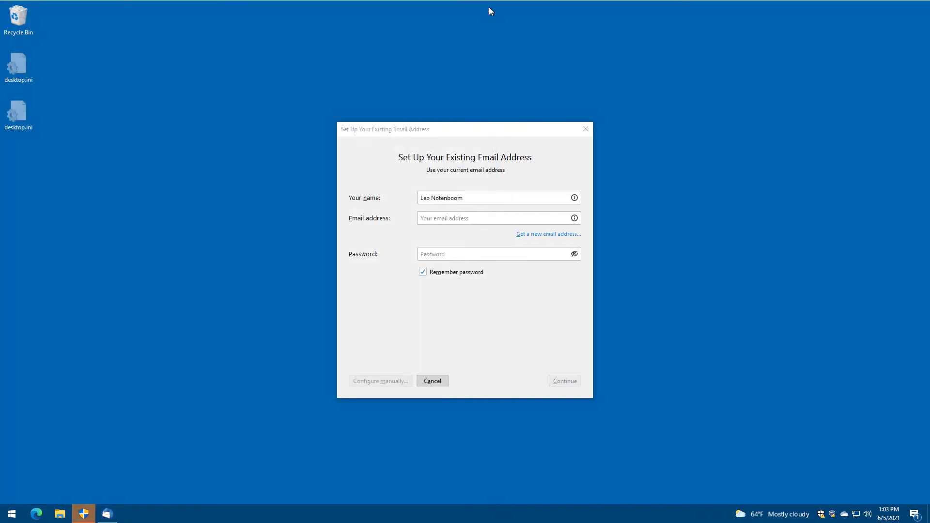
left_click(586, 129)
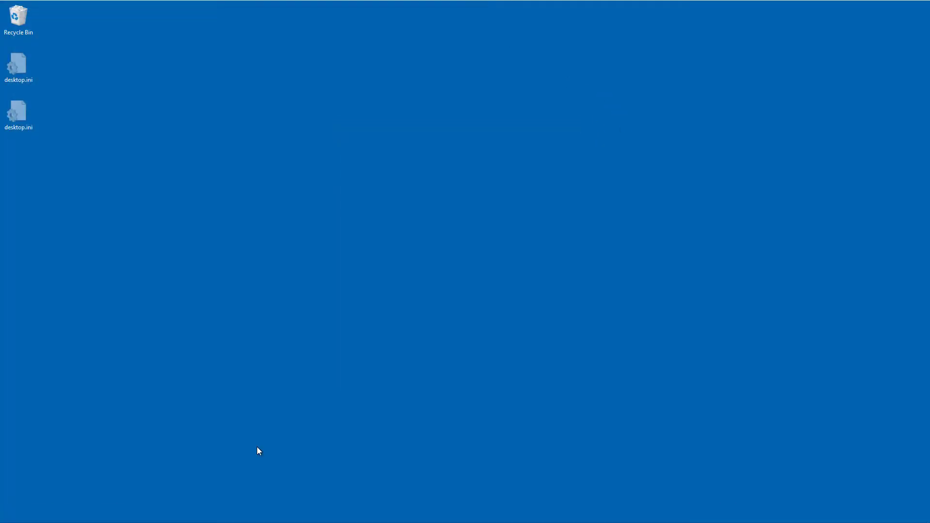
Step: Open Roaming\Thunderbird via %APPDATA% and expand USB1GB (E:) to show Profiles.zip
key("super+r")
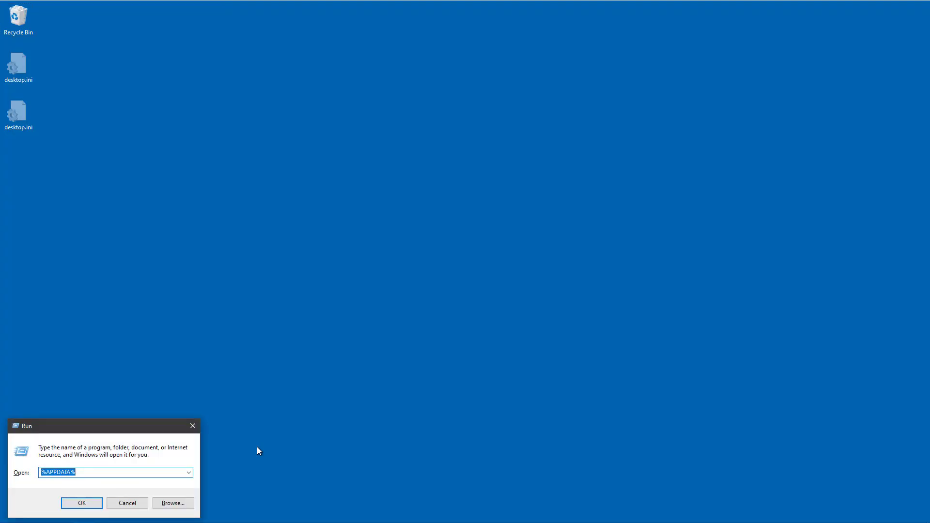
key("Return")
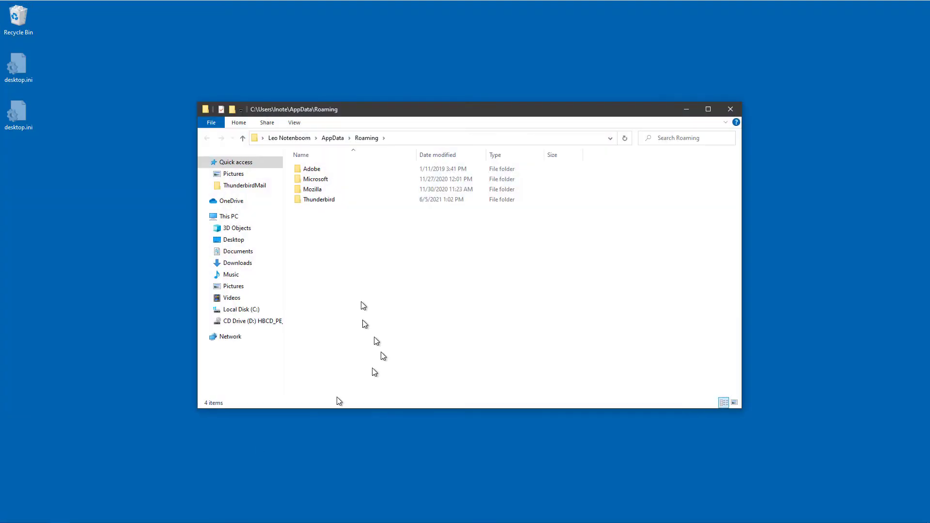
double_click(319, 200)
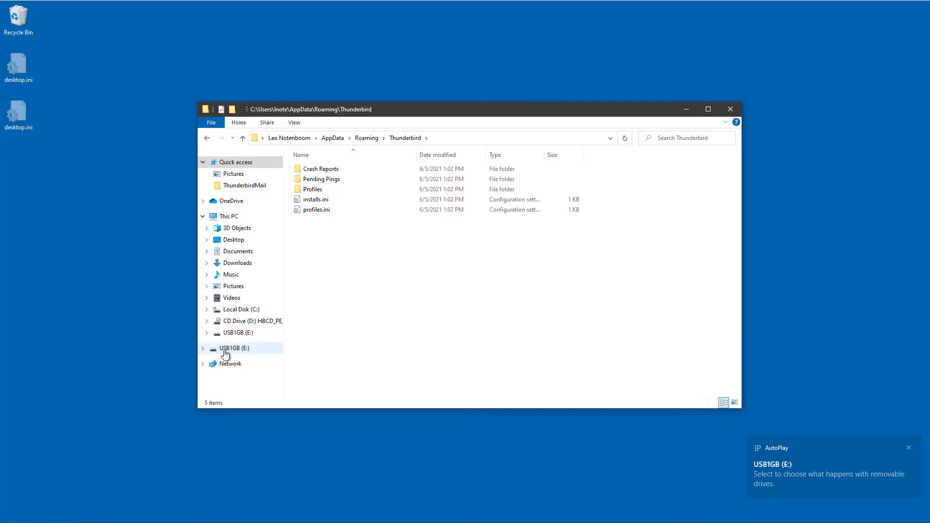
left_click(203, 348)
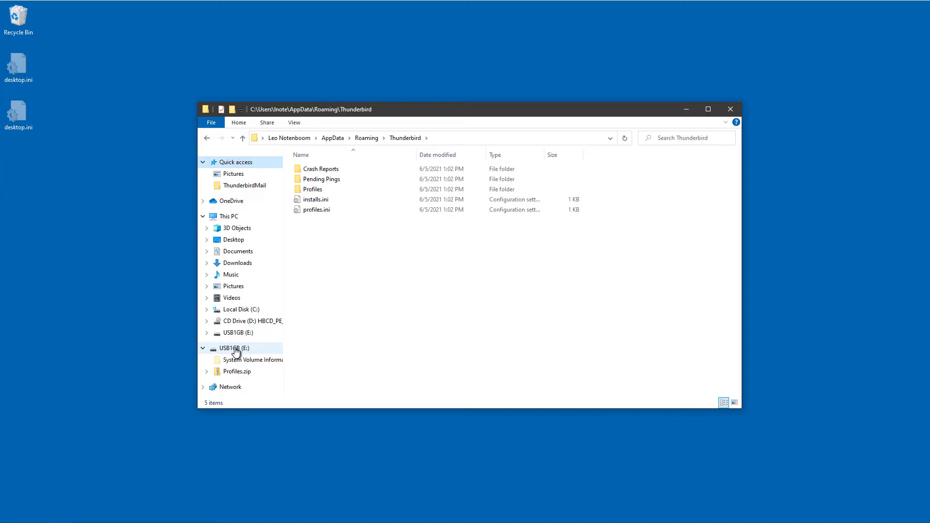
Step: Copy Profiles.zip (11,313 KB) from USB1GB (E:) and paste it into the Thunderbird AppData folder
left_click(235, 349)
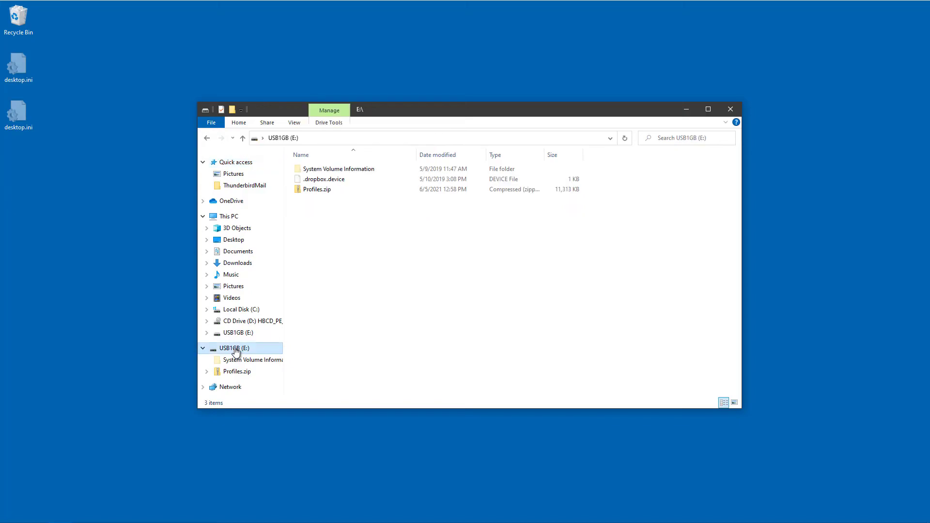
right_click(316, 191)
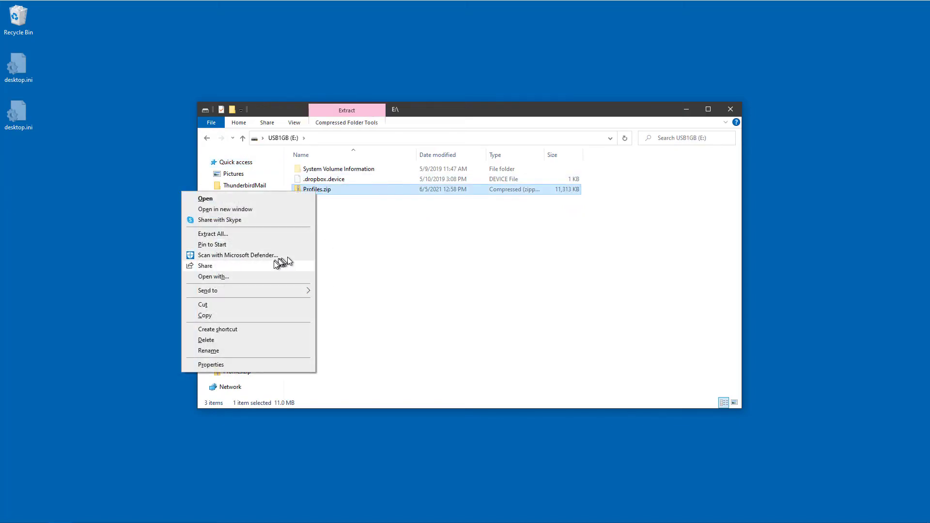
left_click(245, 315)
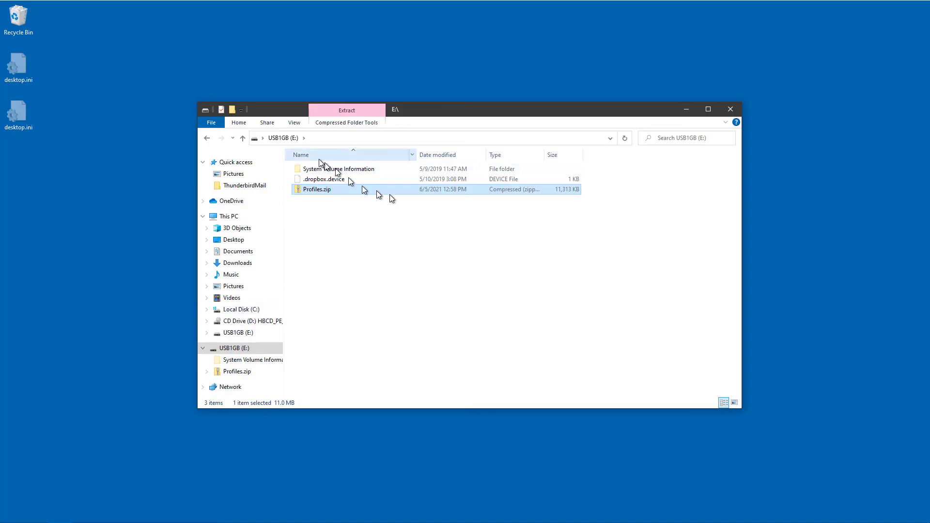
left_click(207, 138)
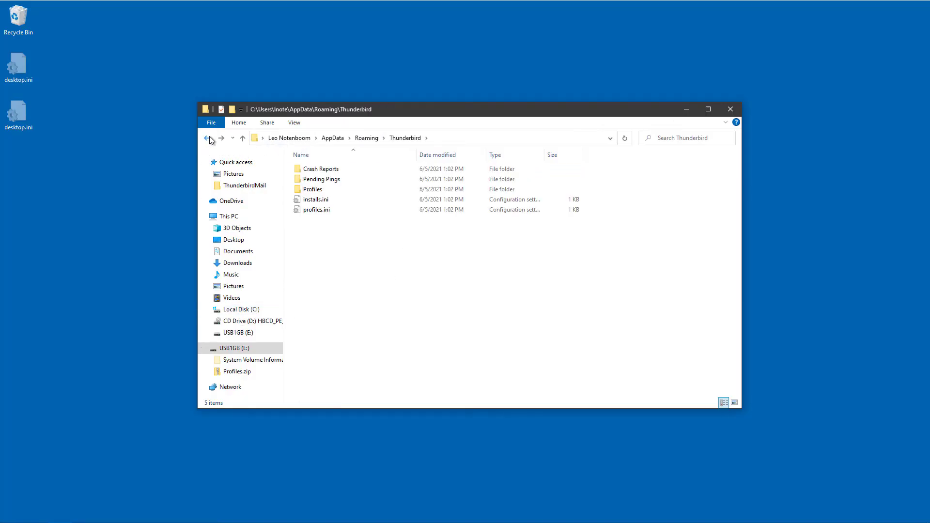
right_click(330, 256)
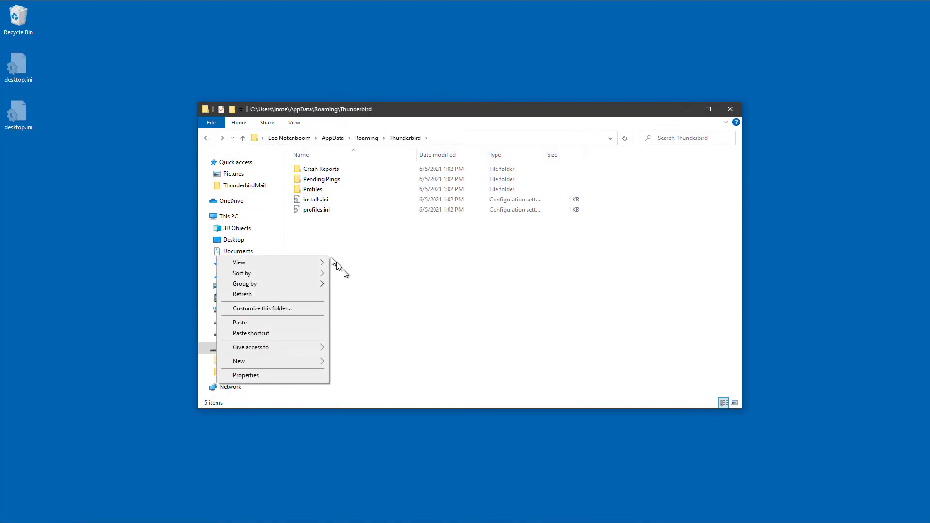
left_click(282, 323)
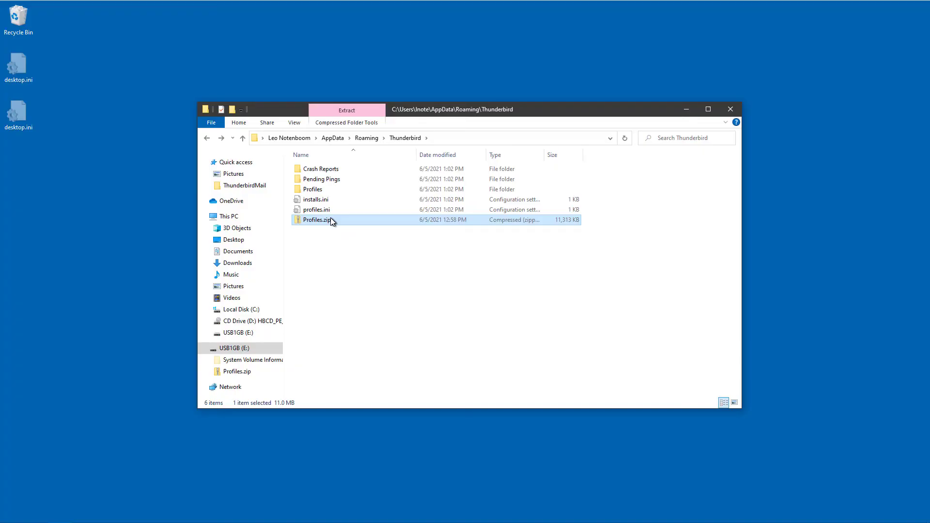
Step: Check inside Profiles.zip, then delete the fresh install's Profiles folder and profiles.ini
double_click(305, 222)
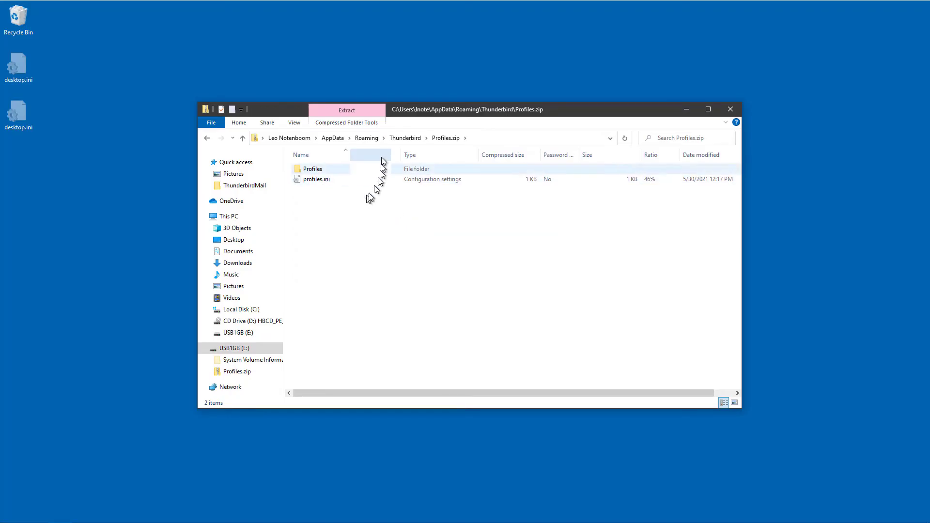
left_click(405, 138)
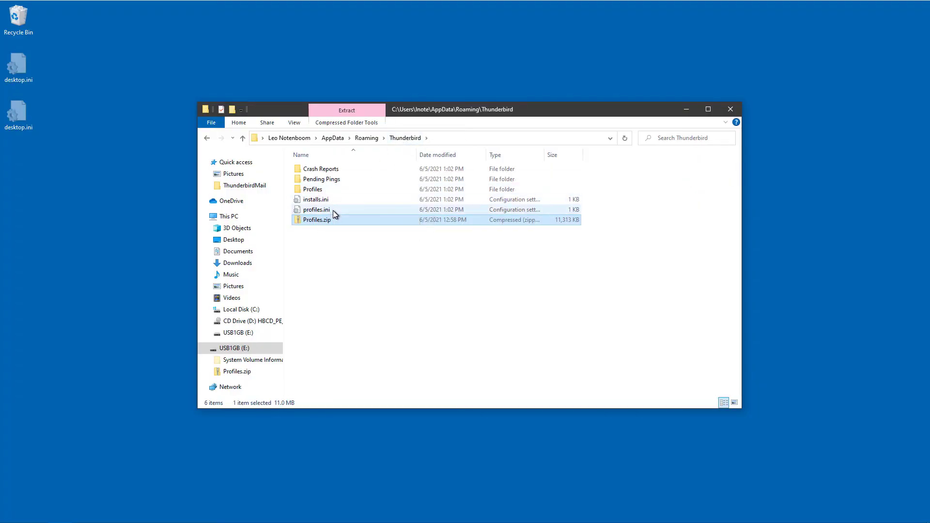
right_click(320, 191)
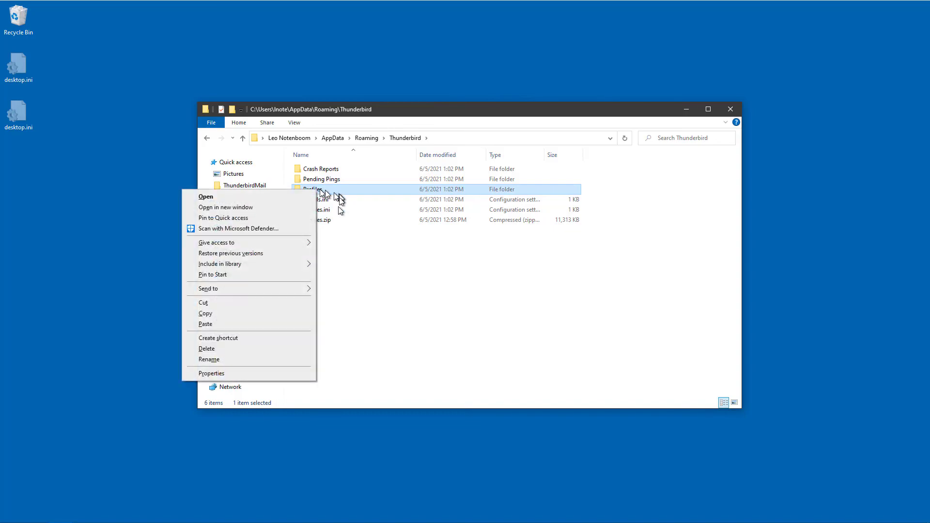
left_click(278, 347)
right_click(338, 198)
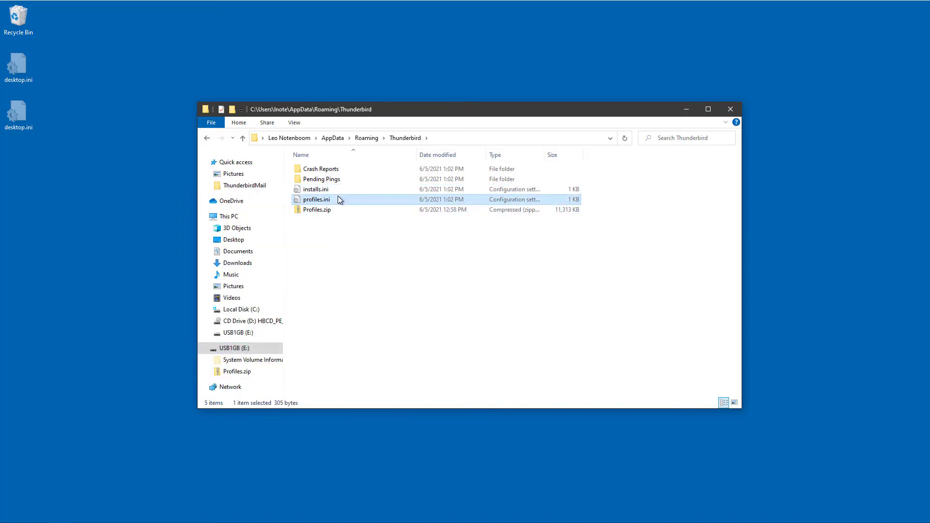
left_click(281, 367)
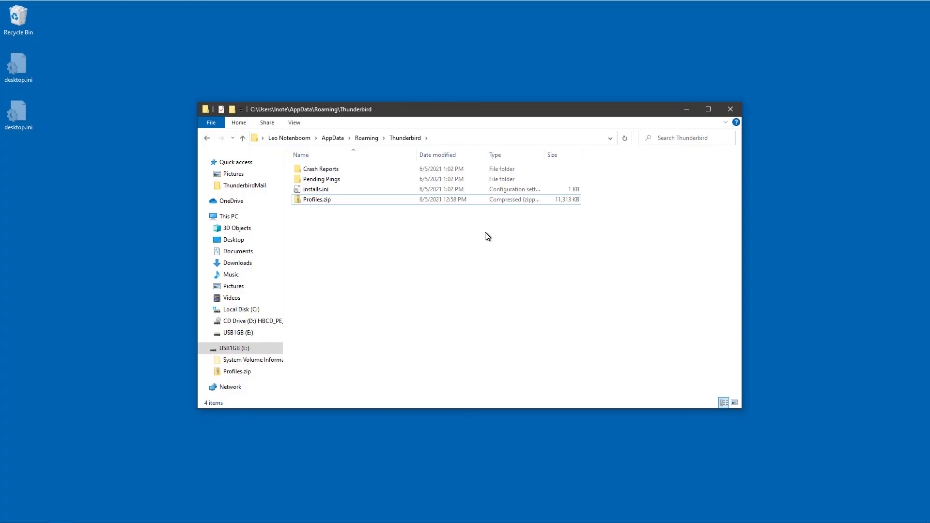
left_click(308, 201)
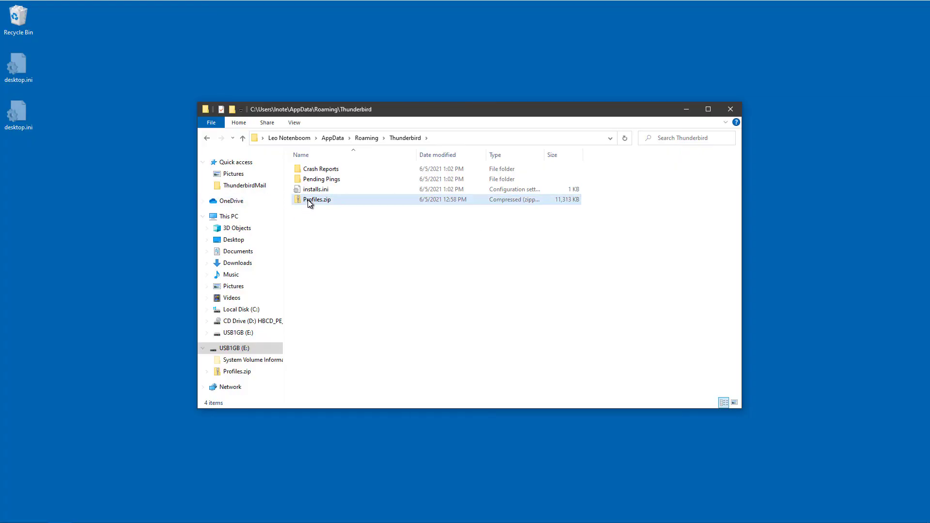
Step: Extract the Profiles folder and profiles.ini from Profiles.zip into the Thunderbird folder
double_click(310, 200)
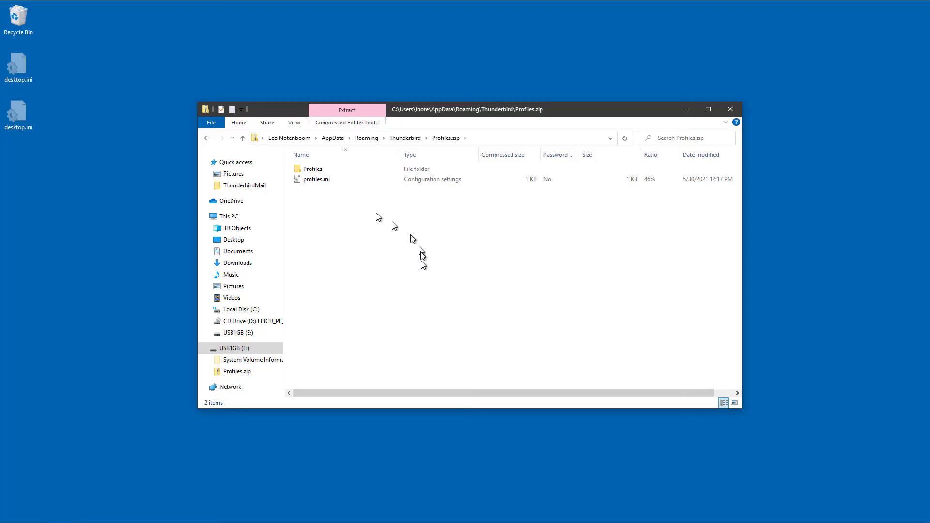
left_click(314, 170)
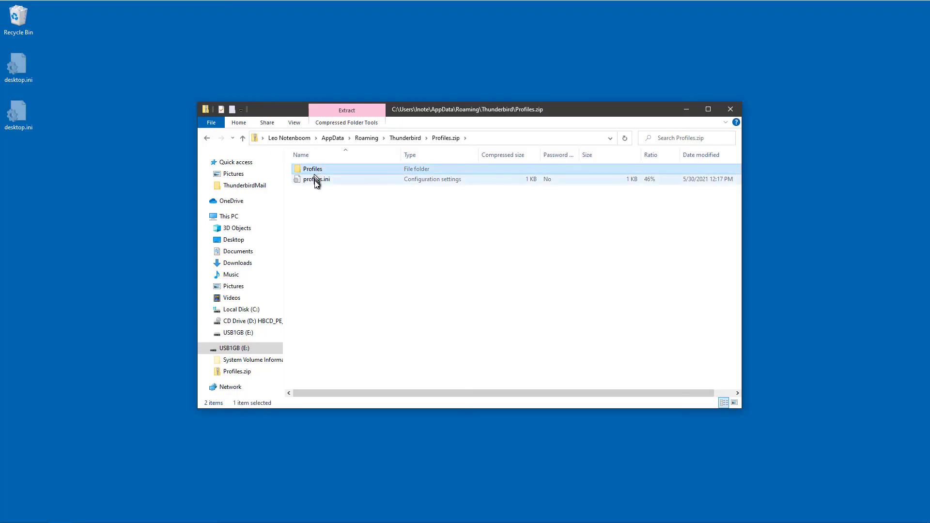
left_click(315, 180, "shift")
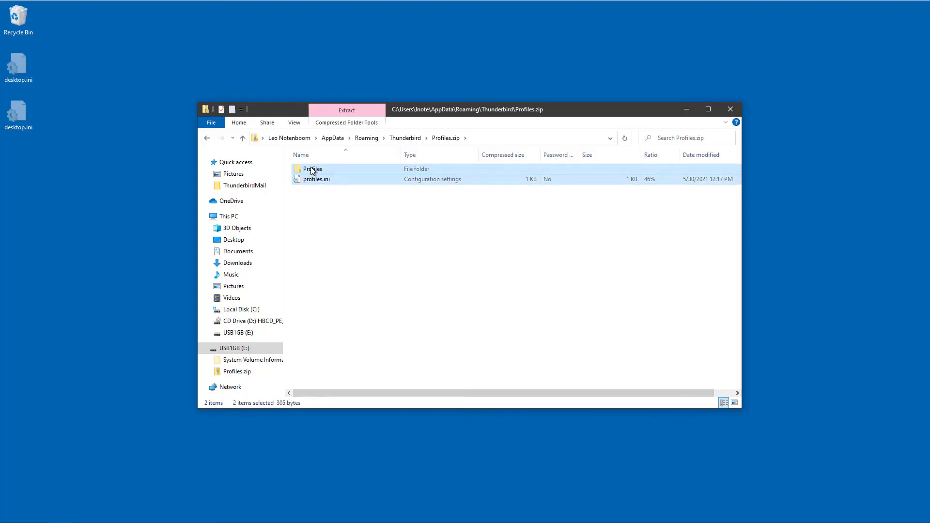
left_click_drag(312, 170, 415, 140)
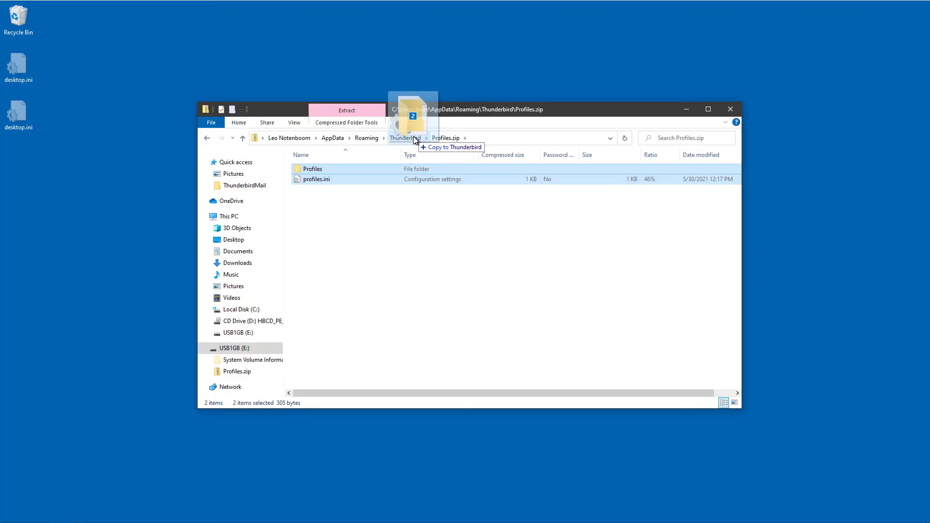
left_click_drag(415, 140, 415, 140)
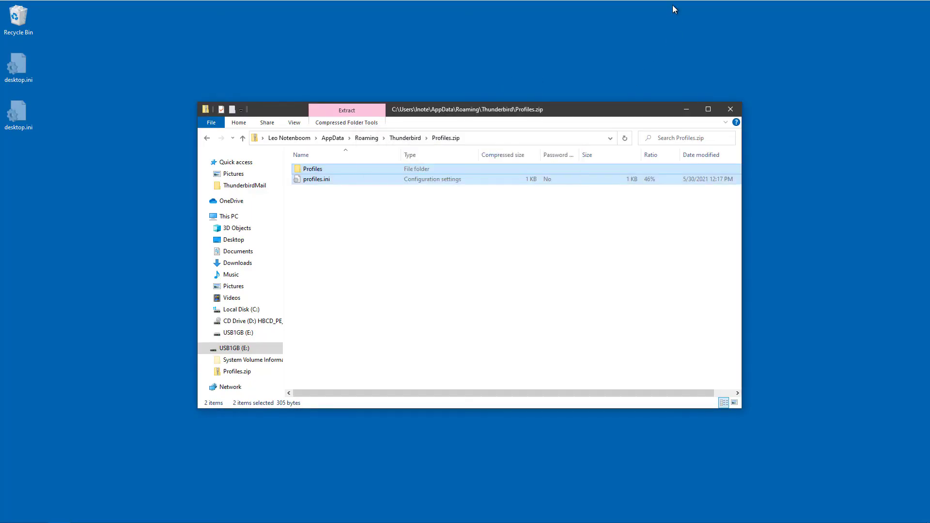
Step: Delete Profiles.zip from the Thunderbird folder and close File Explorer
left_click(406, 138)
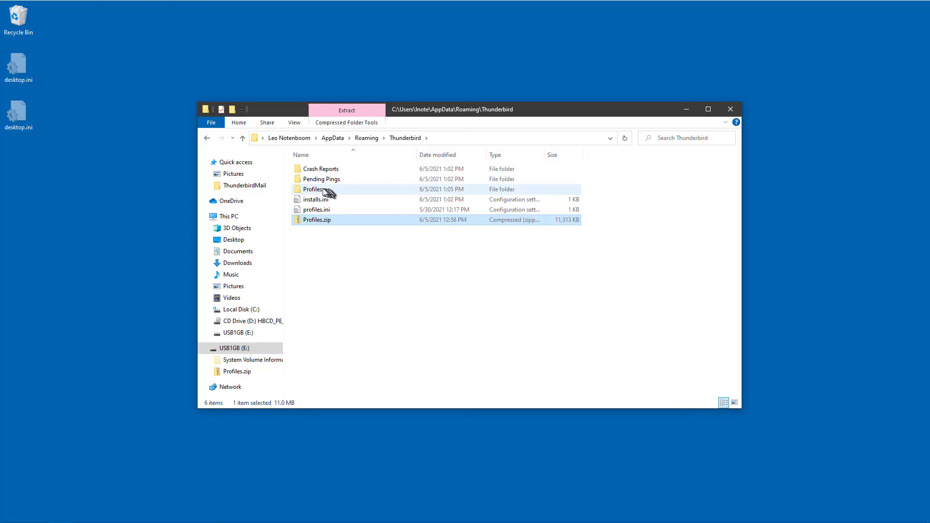
right_click(315, 222)
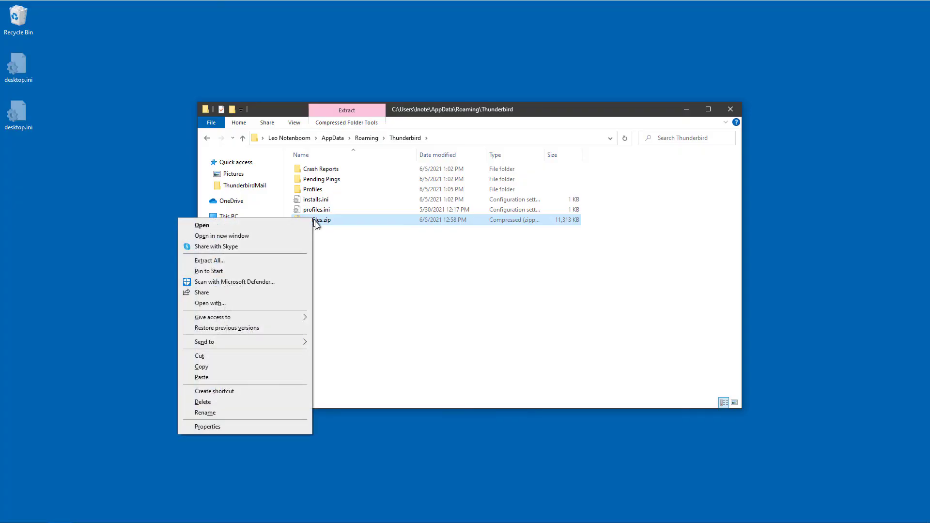
left_click(264, 402)
left_click(730, 109)
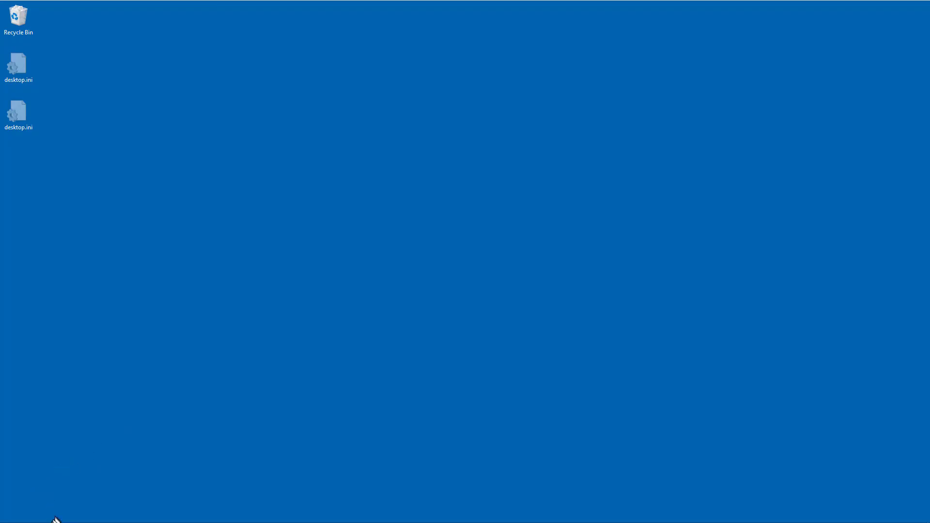
Step: Launch Mozilla Thunderbird from the Start menu's Recently added list
left_click(10, 515)
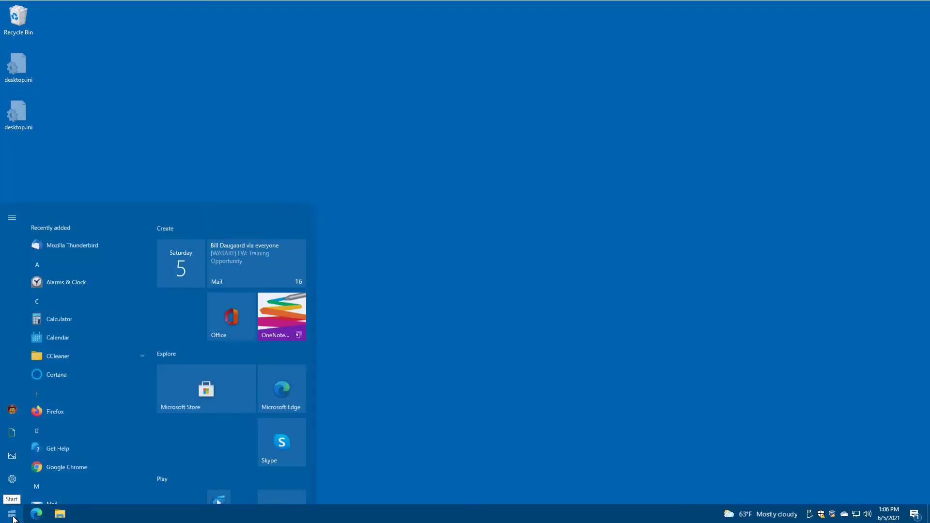
left_click(64, 226)
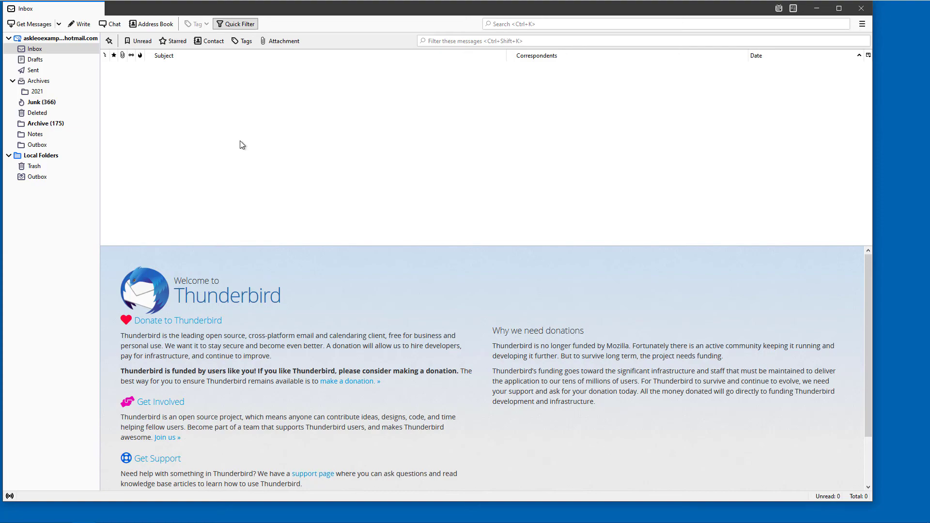
left_click_drag(242, 145, 67, 49)
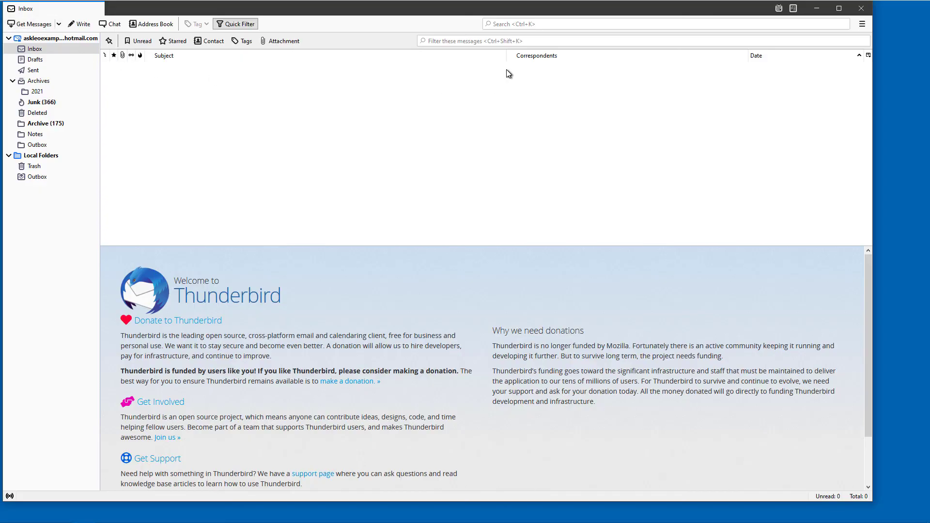